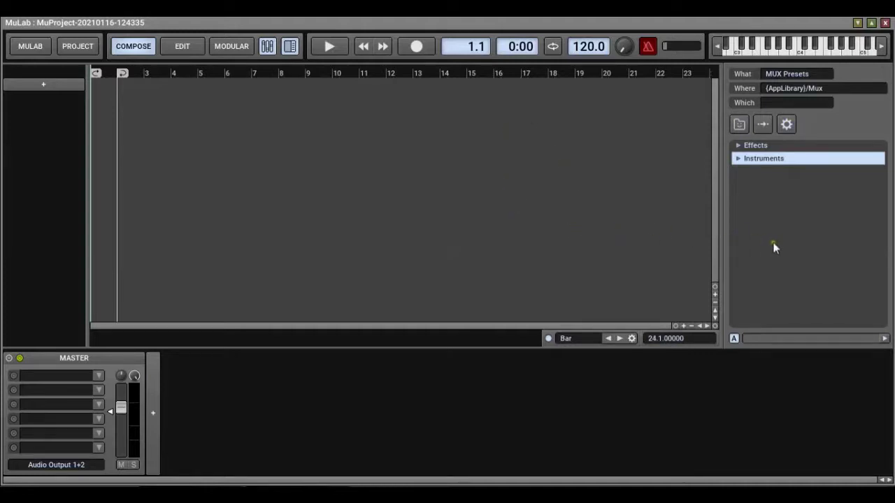
# - Expand the Instruments presets and their MuDrum folder in the browser, and select Starter Kit
pyautogui.click(737, 160)
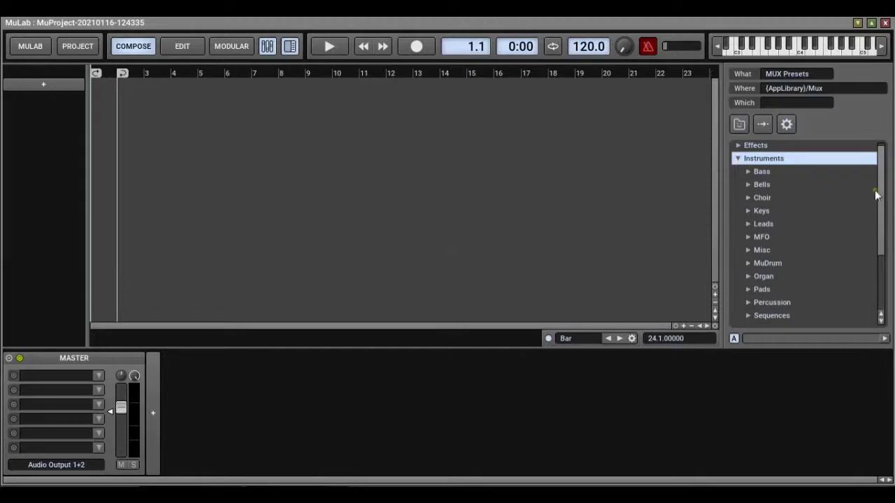
pyautogui.moveTo(879, 190)
pyautogui.mouseDown()
pyautogui.moveTo(875, 256)
pyautogui.moveTo(879, 193)
pyautogui.mouseUp()
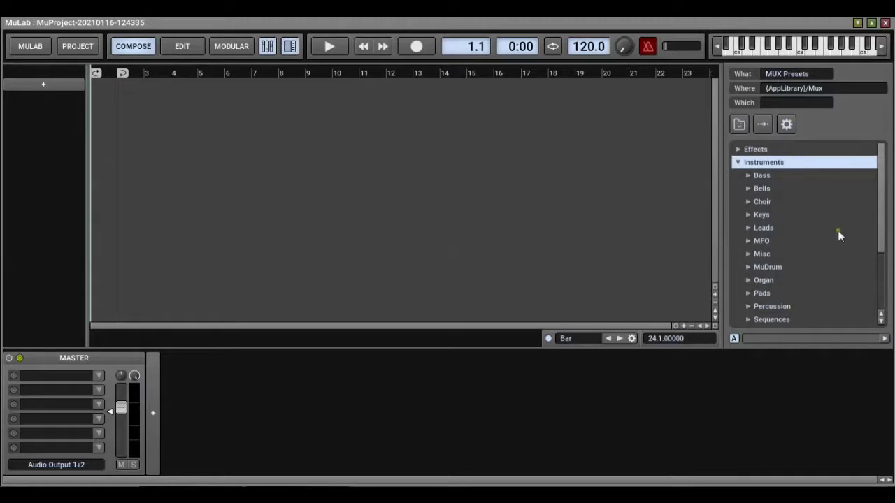
pyautogui.moveTo(881, 203); pyautogui.dragTo(879, 217)
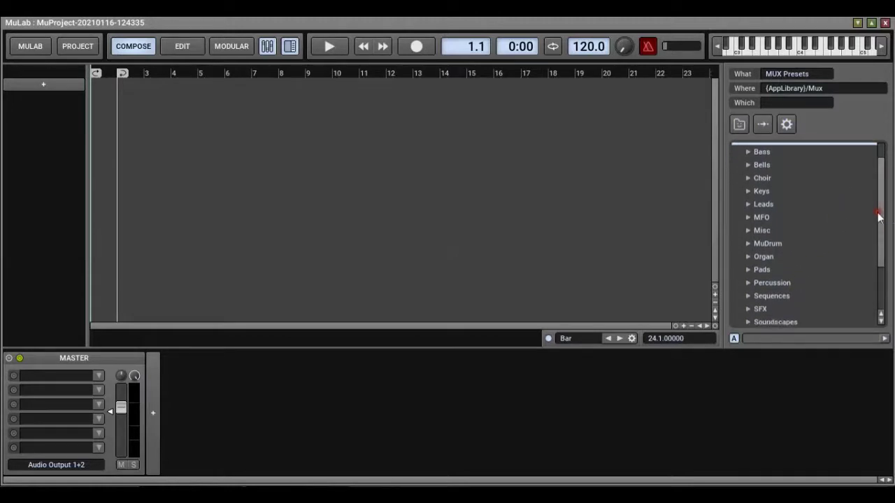
pyautogui.click(746, 243)
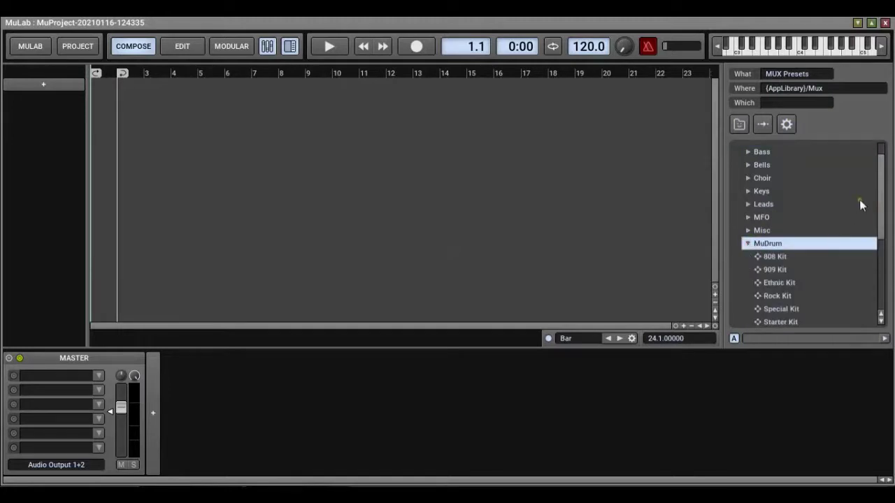
pyautogui.moveTo(880, 186); pyautogui.dragTo(880, 204)
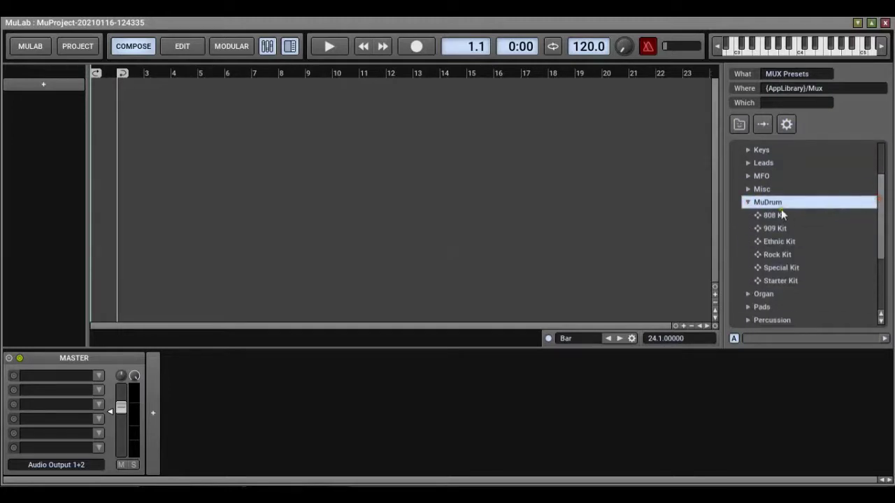
pyautogui.click(776, 281)
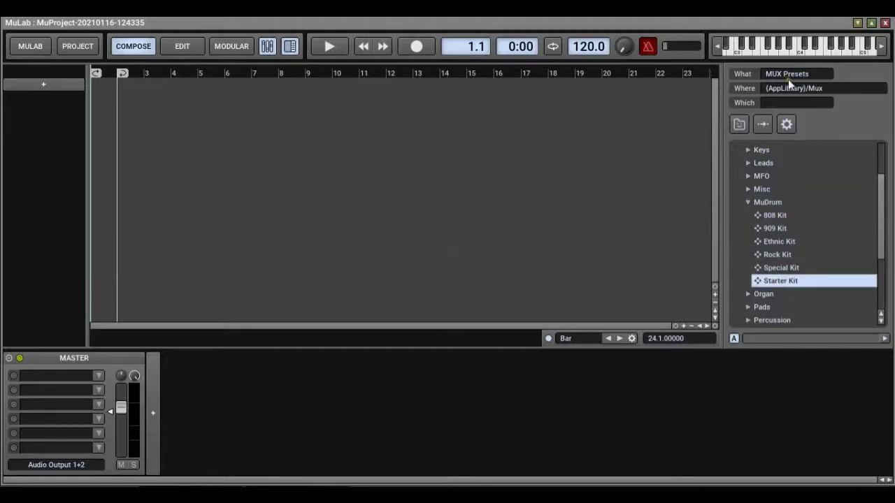
# - Audition several notes of the selected preset on the on-screen keyboard
pyautogui.click(780, 54)
pyautogui.click(789, 45)
pyautogui.click(808, 54)
pyautogui.click(811, 56)
pyautogui.click(814, 55)
pyautogui.click(828, 54)
# - Add the Starter Kit preset to the empty track list as a new track
pyautogui.click(807, 281)
pyautogui.moveTo(807, 281); pyautogui.dragTo(49, 179)
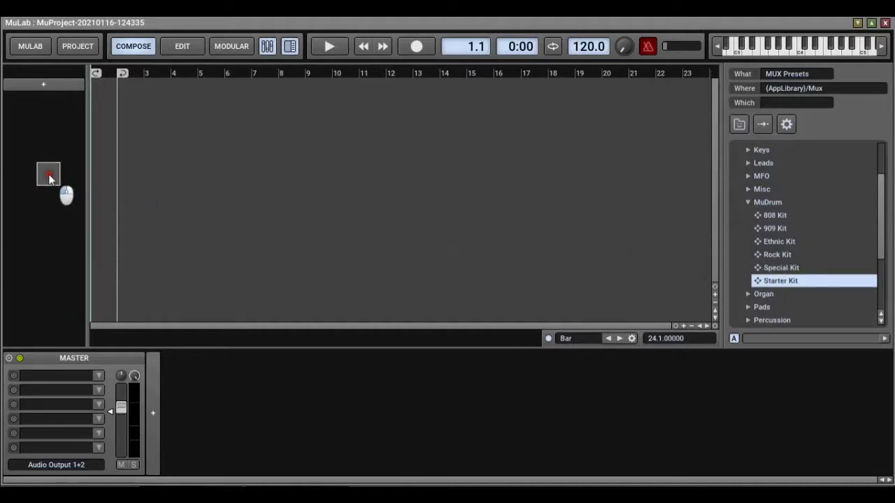
pyautogui.moveTo(49, 179); pyautogui.dragTo(49, 180)
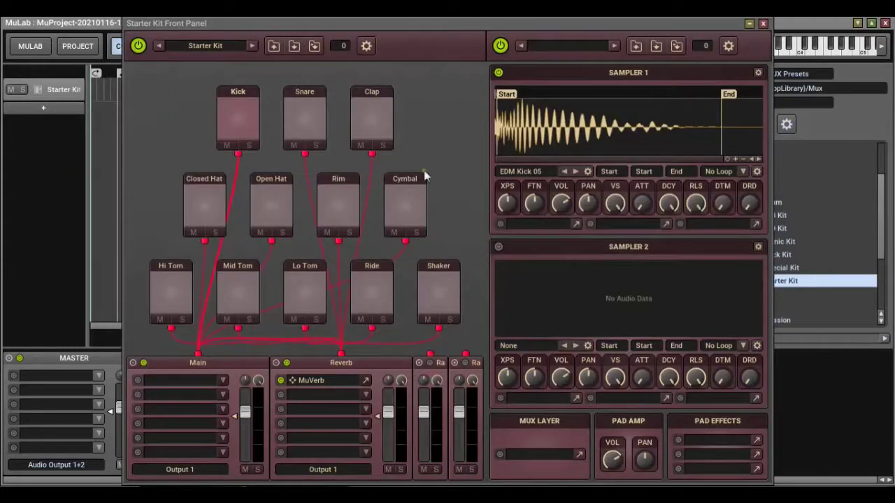
# - Audition the Cymbal, Rim and Snare pads of the Starter Kit, and close its front panel
pyautogui.click(397, 211)
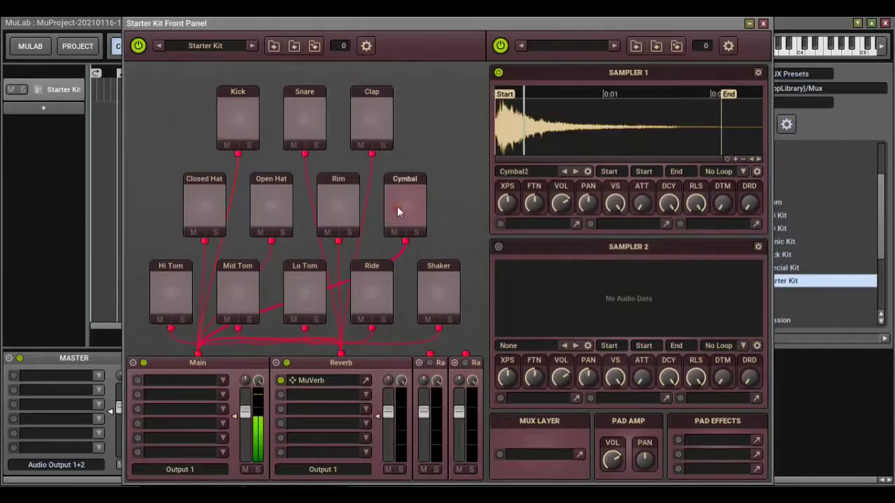
pyautogui.click(331, 199)
pyautogui.click(312, 123)
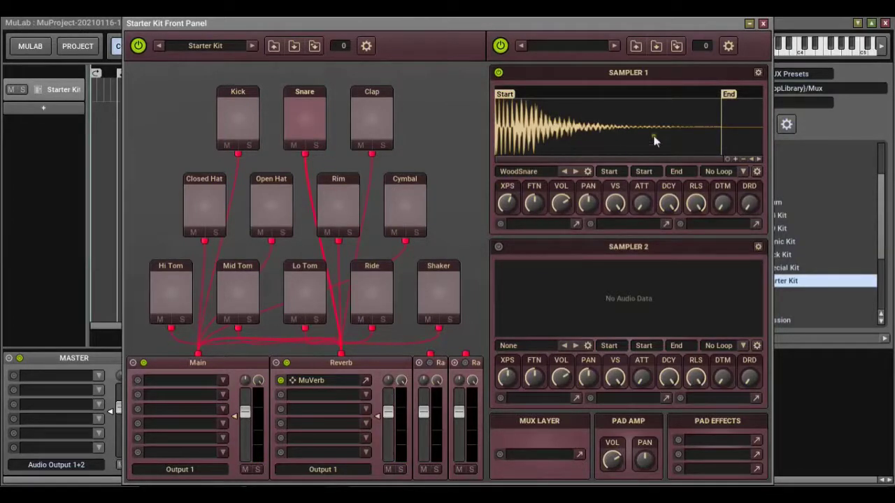
pyautogui.click(763, 25)
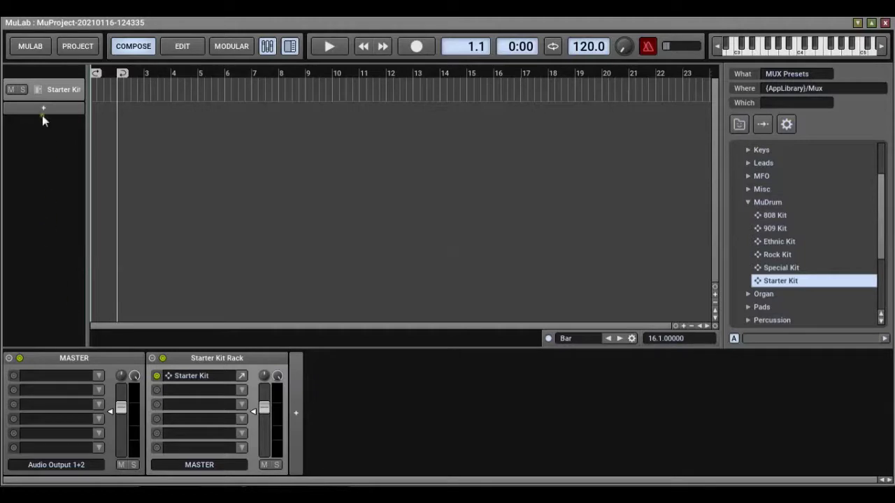
# - Increase the height of the Starter Kit Rack track and lower the rack's volume slightly
pyautogui.moveTo(32, 102); pyautogui.dragTo(33, 143)
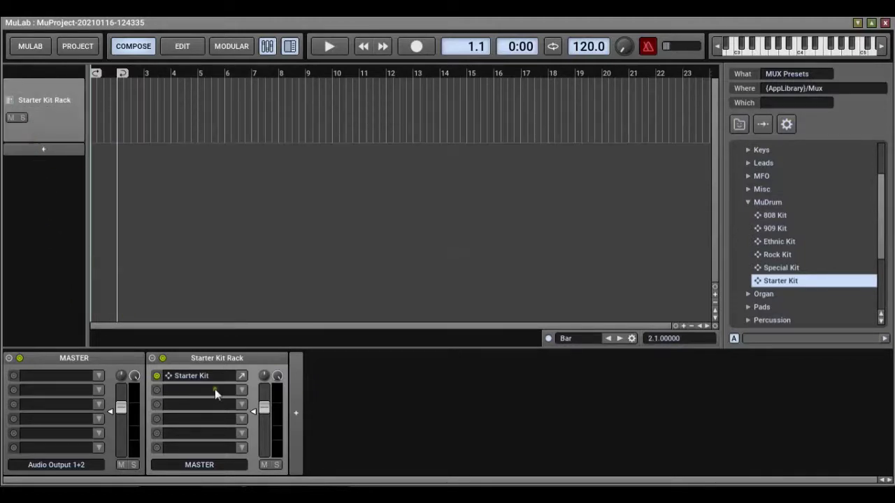
pyautogui.moveTo(263, 411)
pyautogui.moveTo(263, 411); pyautogui.dragTo(264, 419)
# - Reopen the Starter Kit front panel from its rack, audition the Cymbal and Clap pads, and close it
pyautogui.click(243, 375)
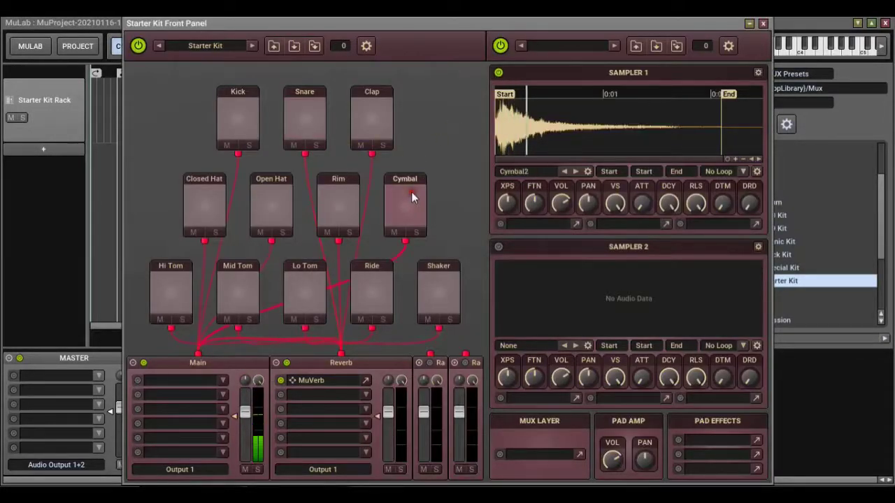
pyautogui.click(379, 128)
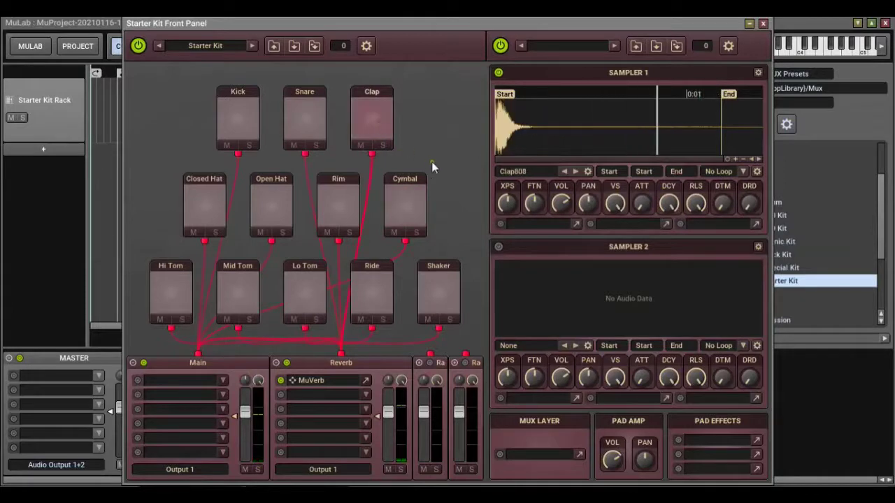
pyautogui.click(764, 23)
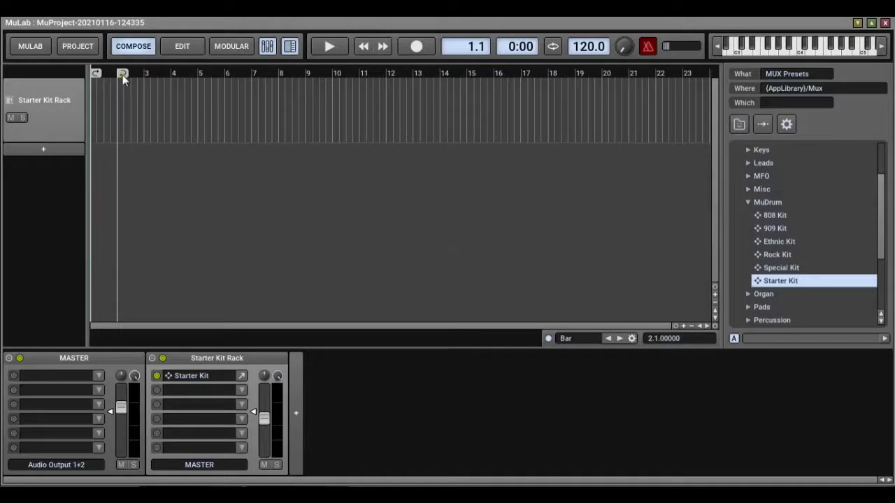
# - Move the loop end to bar 3 and create a two-bar sequence at the start of the Starter Kit Rack track
pyautogui.moveTo(123, 73); pyautogui.dragTo(140, 76)
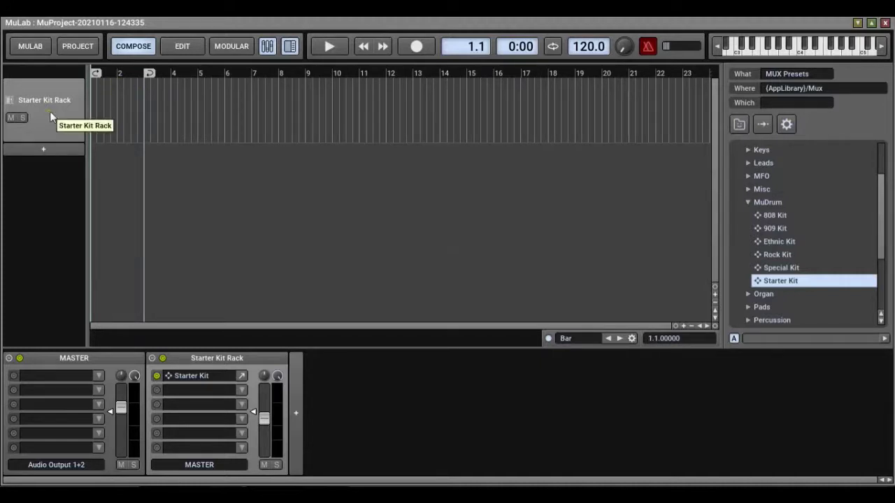
pyautogui.doubleClick(117, 104)
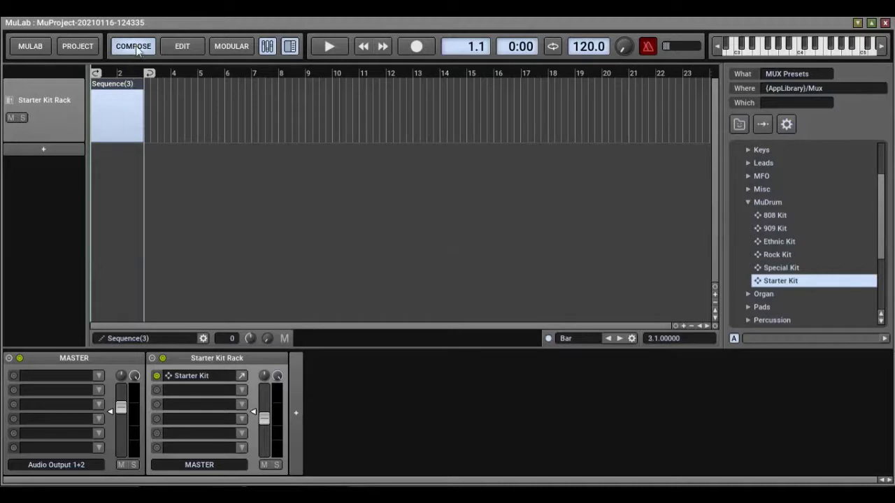
# - Open the new sequence in the note editor and audition several drum keys
pyautogui.click(182, 47)
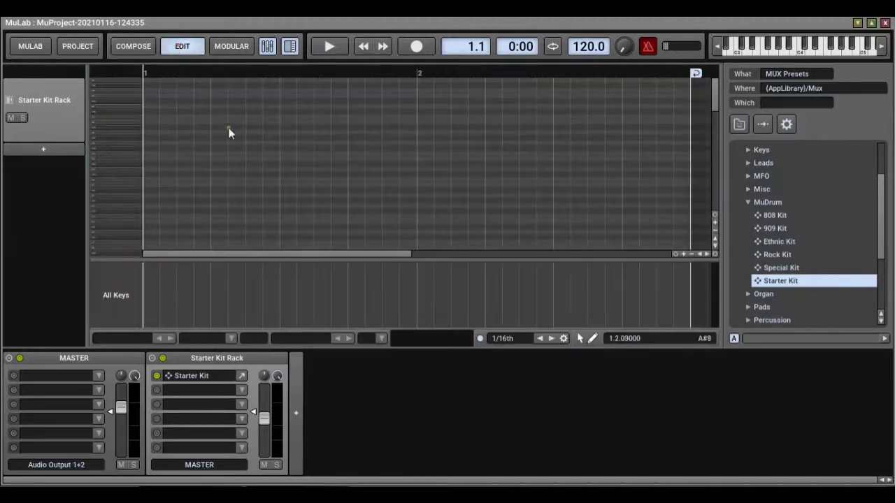
pyautogui.click(124, 189)
pyautogui.click(127, 181)
pyautogui.click(126, 160)
pyautogui.click(127, 140)
pyautogui.click(127, 134)
# - Set the editor's snap grid to Beat and audition the keys around B7 and C8
pyautogui.click(540, 339)
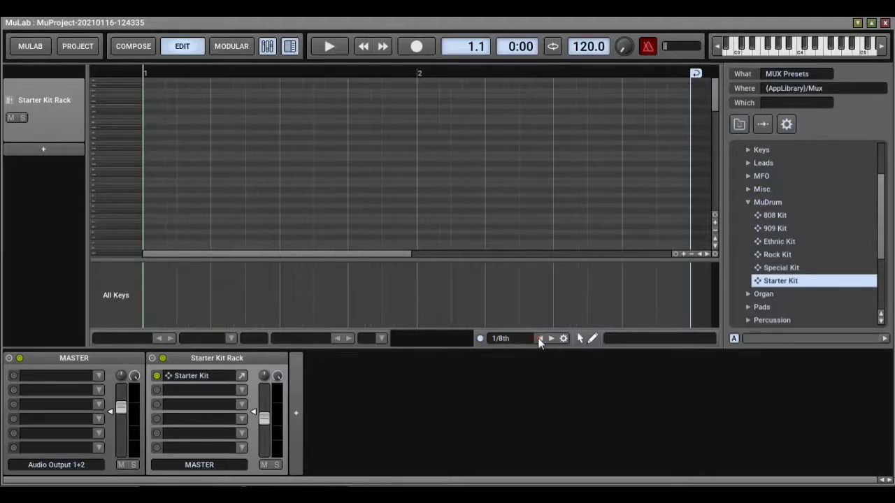
pyautogui.click(539, 339)
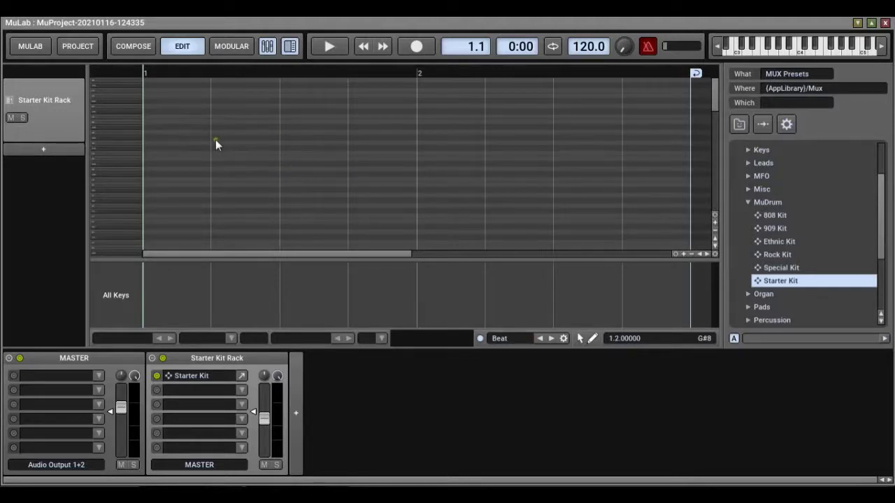
pyautogui.click(130, 176)
pyautogui.click(139, 189)
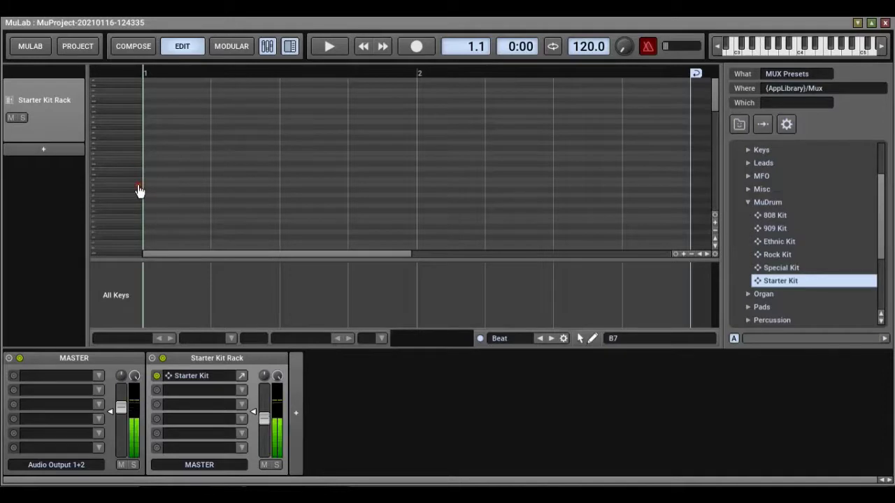
pyautogui.click(127, 188)
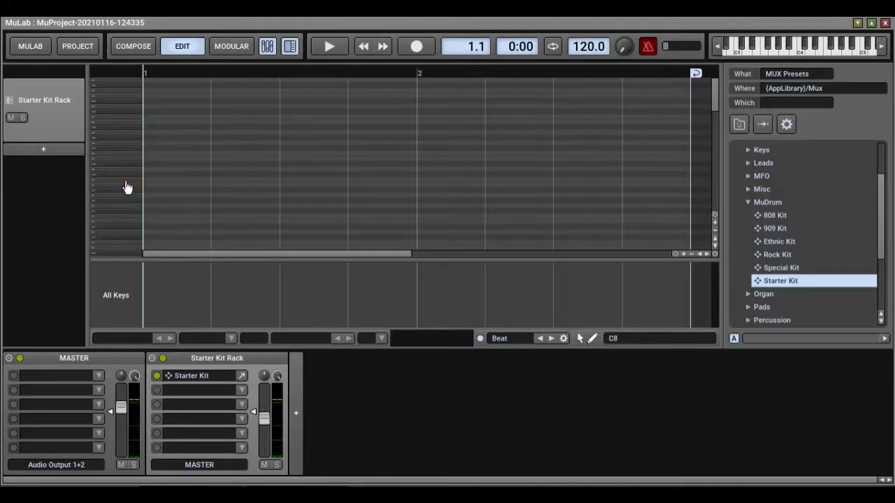
# - Enter one-beat C8 notes on beats 1 and 3 of both bars
pyautogui.click(176, 184)
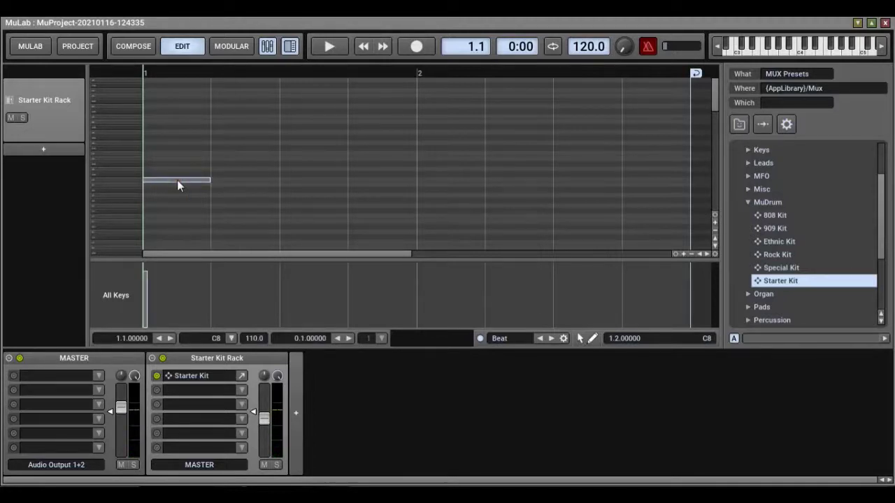
pyautogui.doubleClick(177, 182)
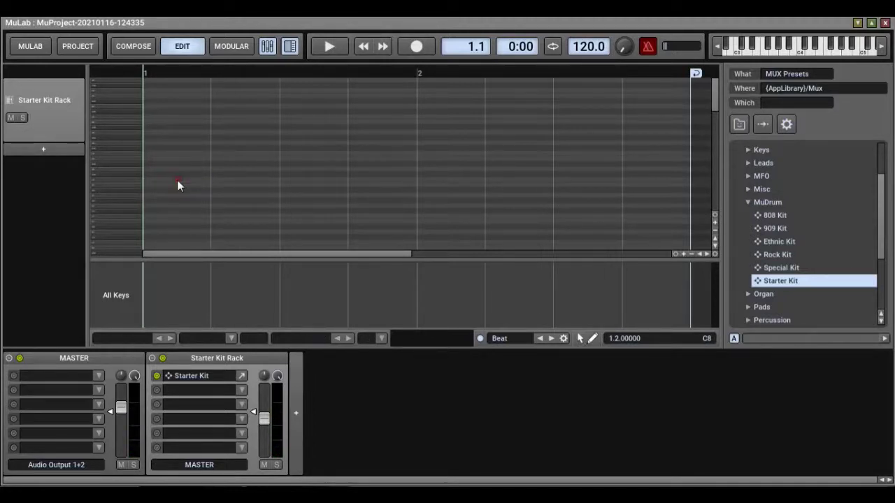
pyautogui.click(177, 181)
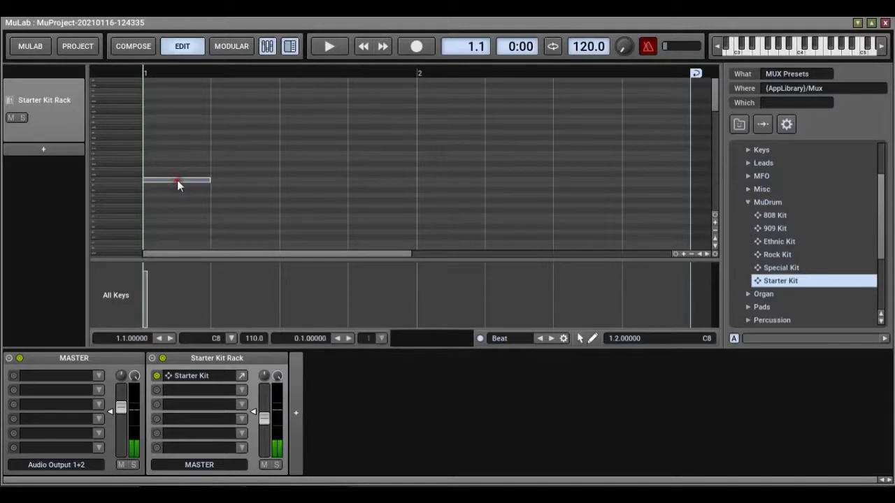
pyautogui.click(315, 180)
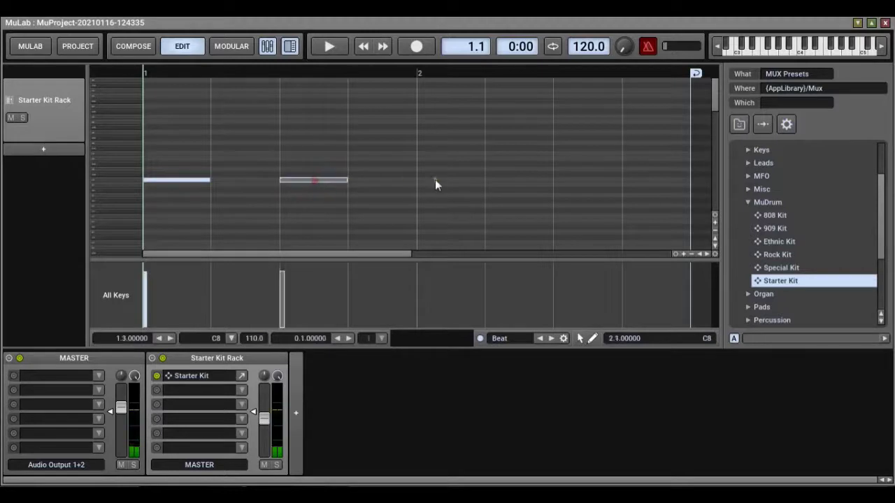
pyautogui.click(461, 181)
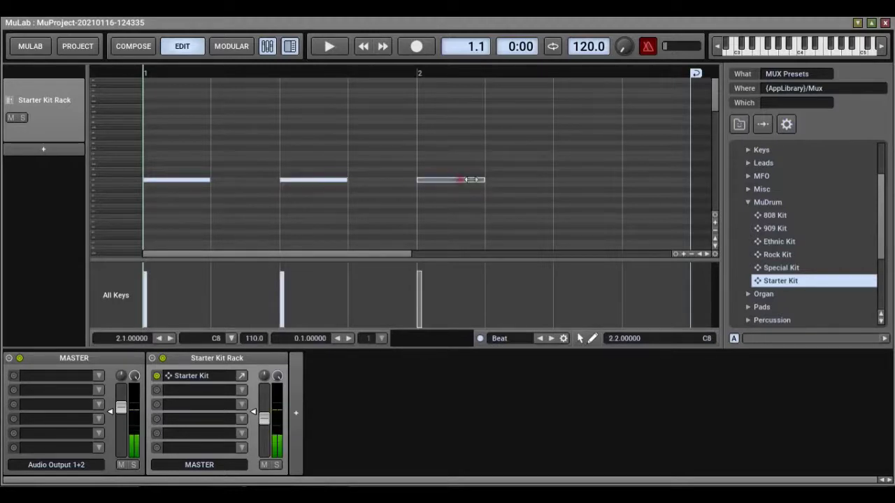
pyautogui.click(575, 180)
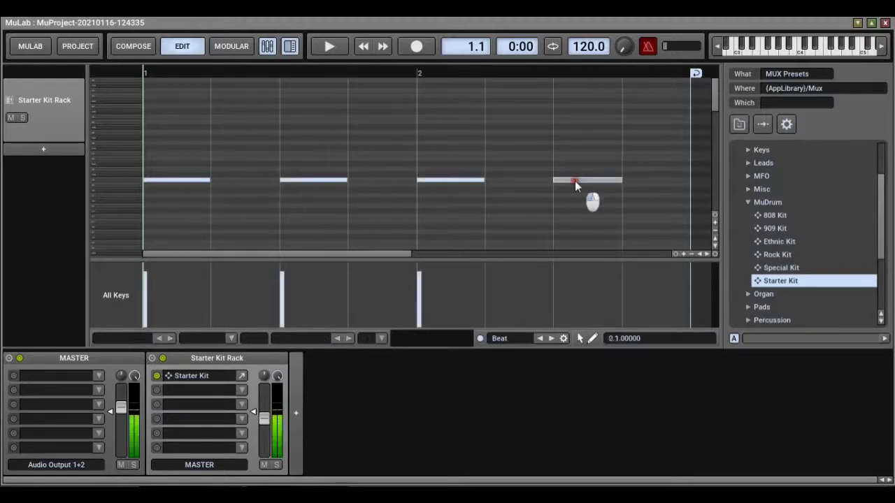
pyautogui.click(470, 149)
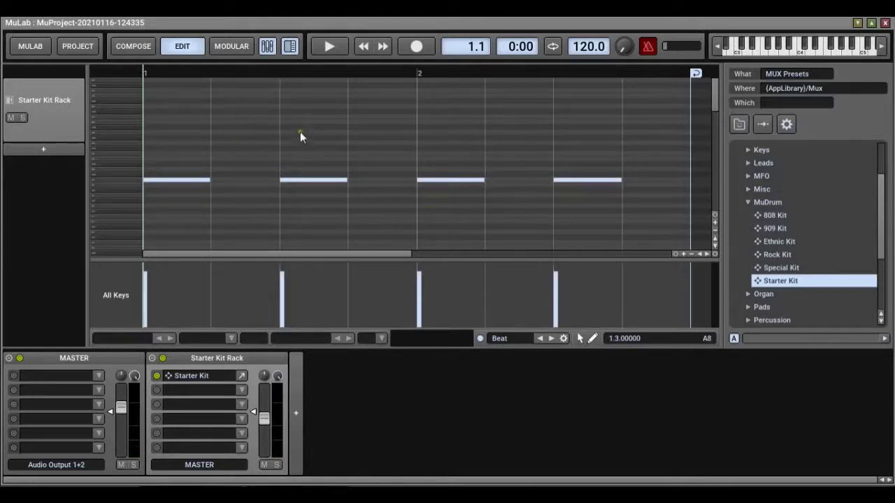
# - Enter one-beat C#8 notes on beats 2 and 4 of both bars, and play back the pattern
pyautogui.click(130, 179)
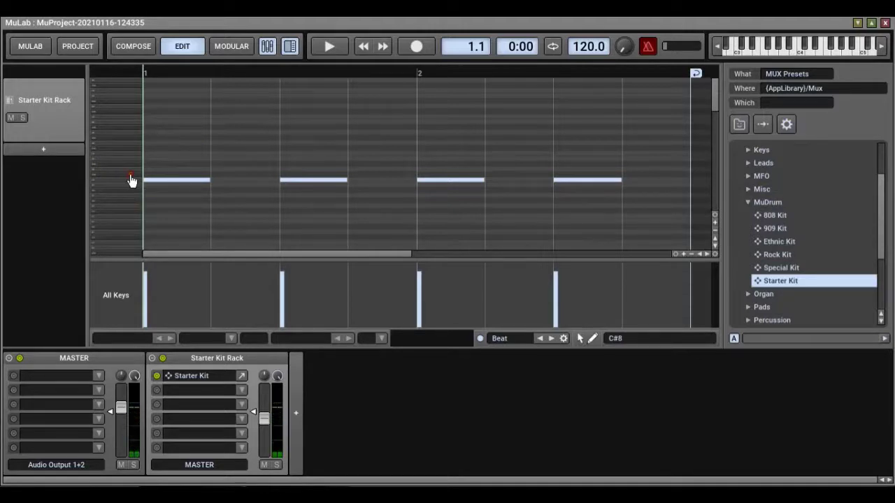
pyautogui.click(260, 174)
pyautogui.click(373, 174)
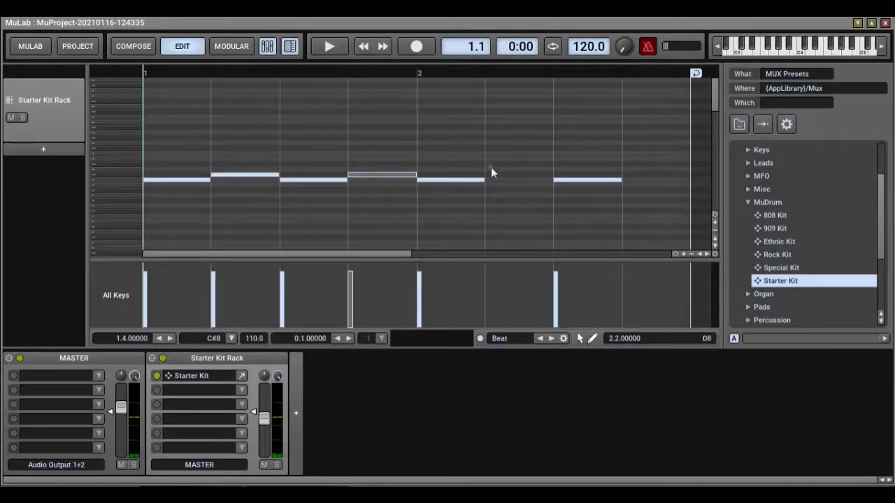
pyautogui.click(519, 174)
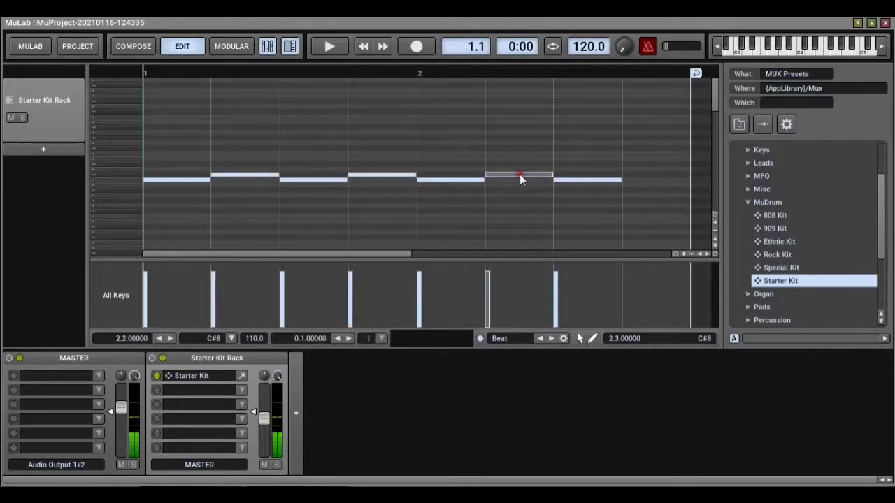
pyautogui.click(666, 175)
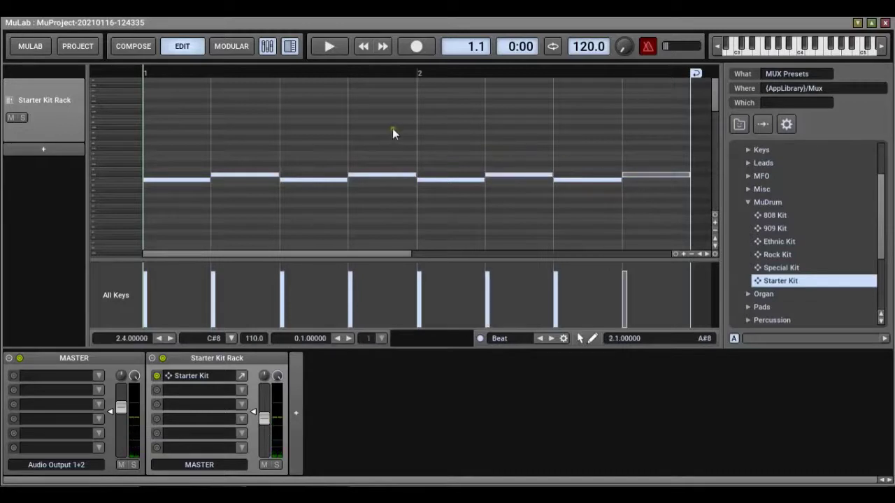
pyautogui.click(354, 122)
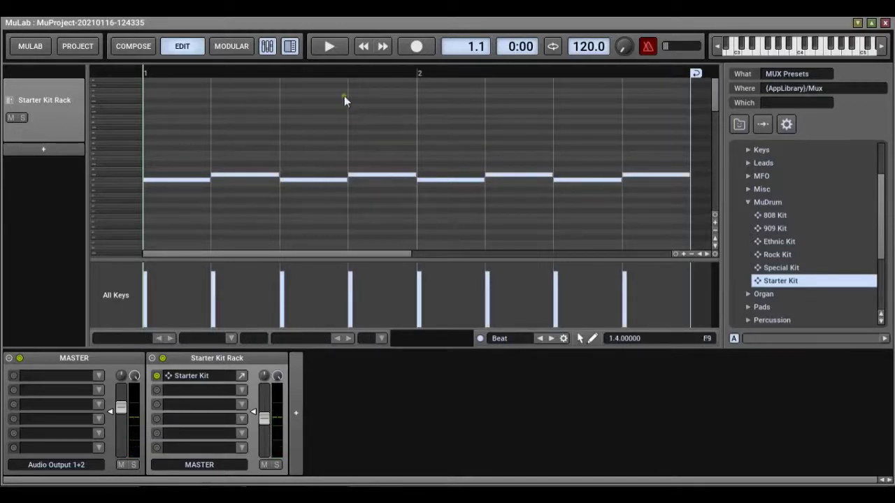
pyautogui.click(326, 45)
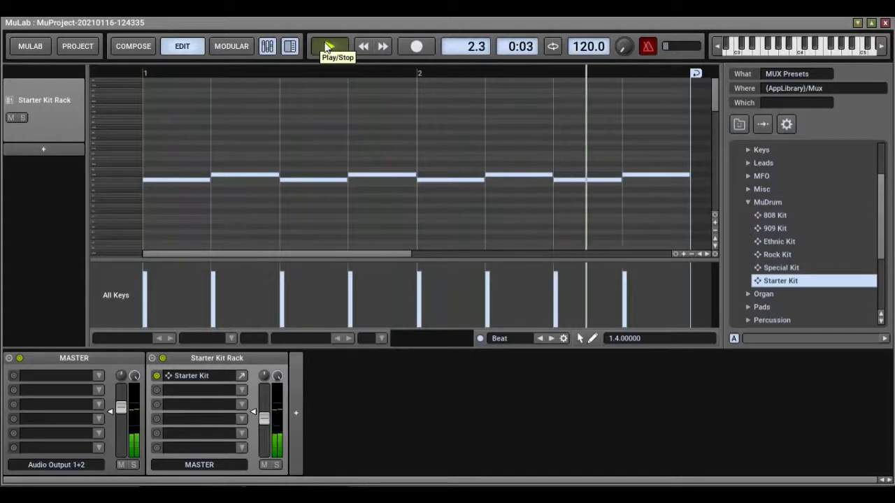
# - Turn on loop playback, play the drum pattern from the start, and return the play position to bar 1
pyautogui.click(328, 46)
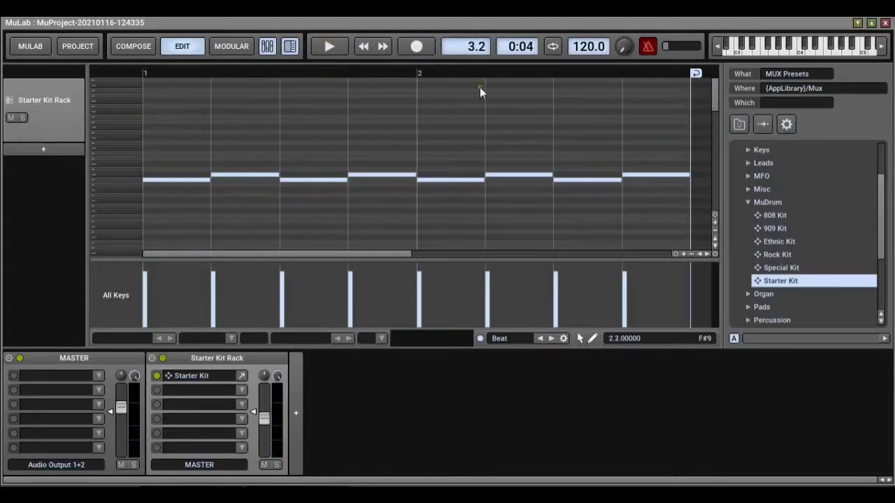
pyautogui.click(553, 47)
pyautogui.click(365, 47)
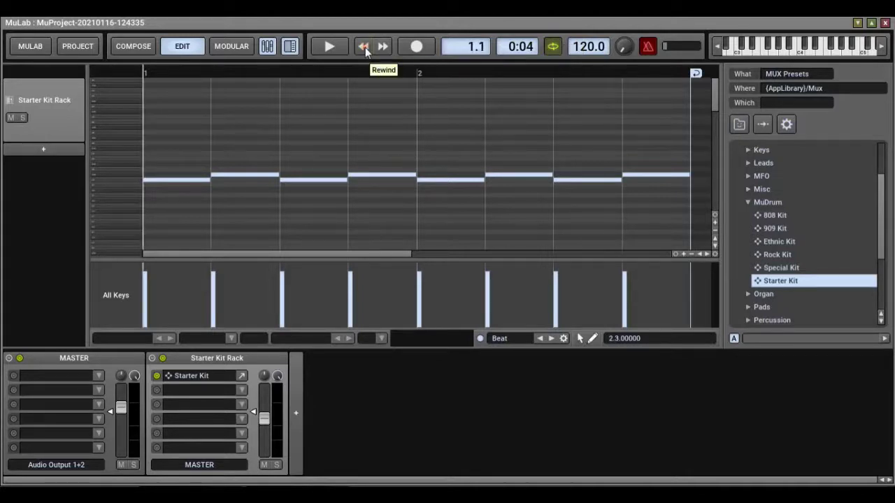
pyautogui.click(327, 46)
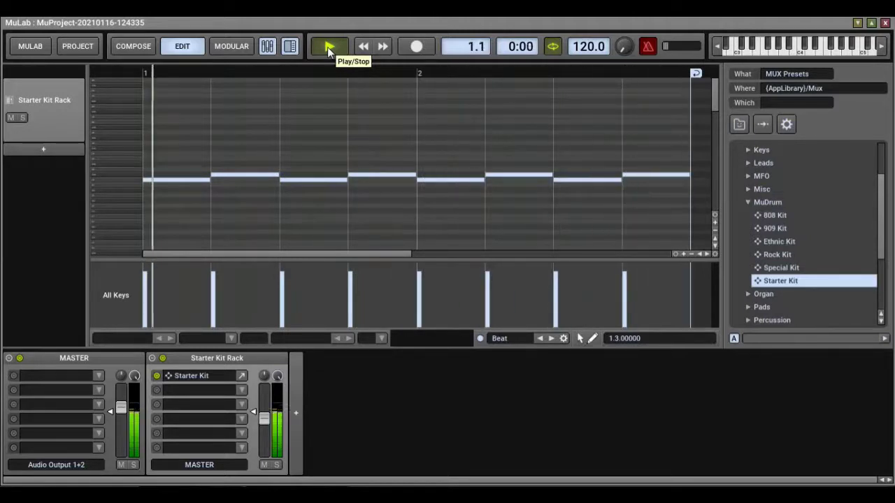
pyautogui.click(327, 47)
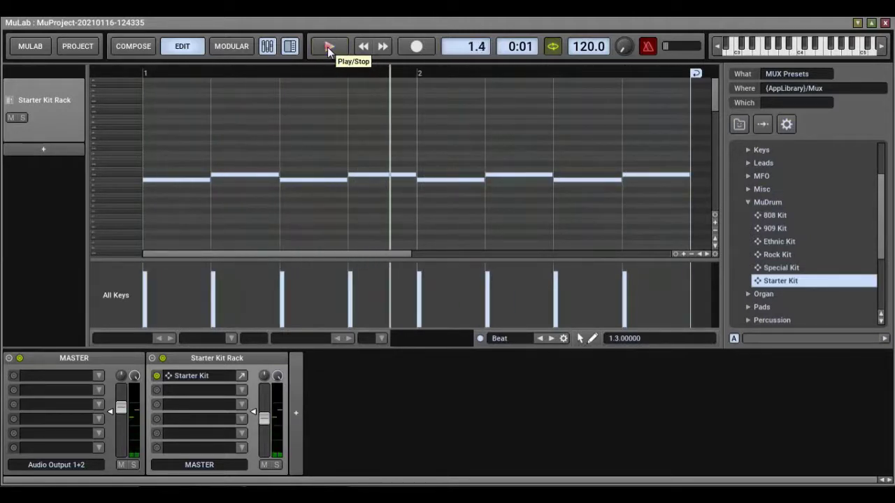
pyautogui.click(365, 49)
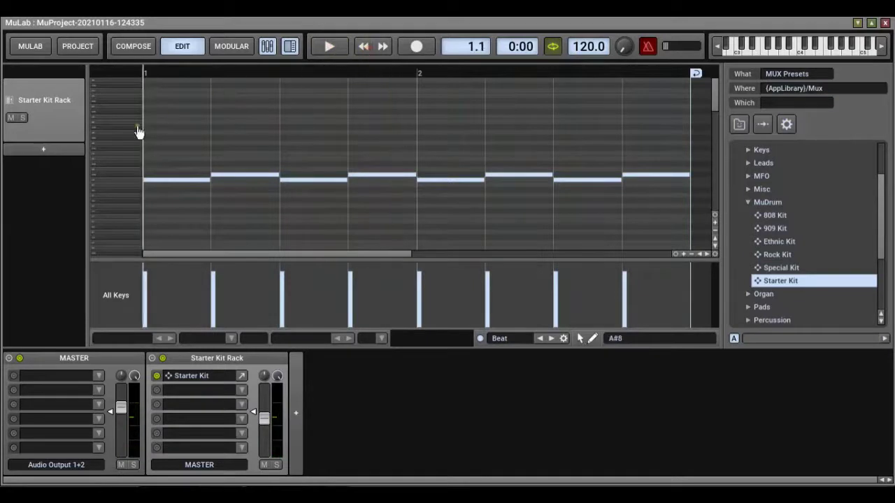
# - Set the snap grid to 1/8th and enter eight D#8 eighth notes across bar 1
pyautogui.click(128, 170)
pyautogui.click(128, 170)
pyautogui.click(552, 339)
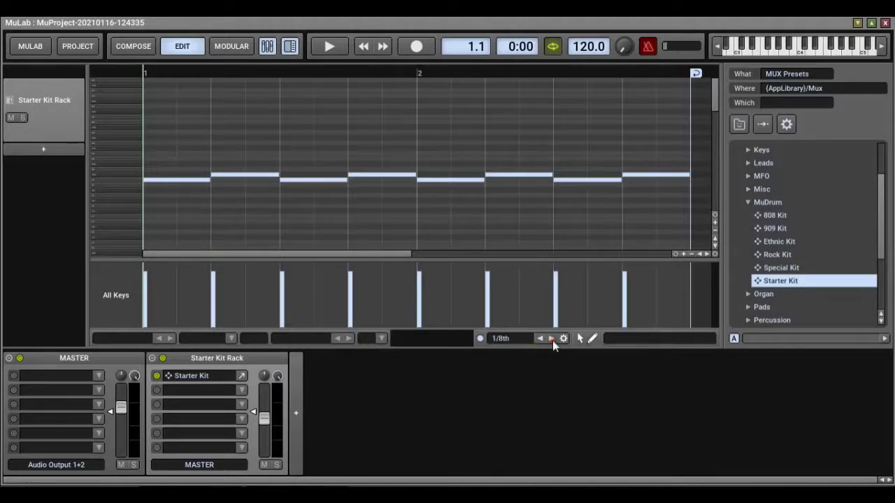
pyautogui.click(155, 166)
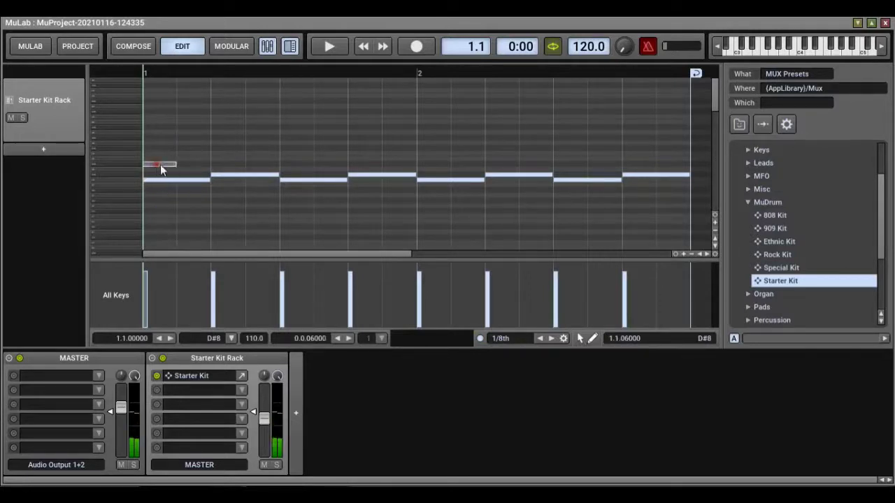
pyautogui.click(206, 165)
pyautogui.click(220, 165)
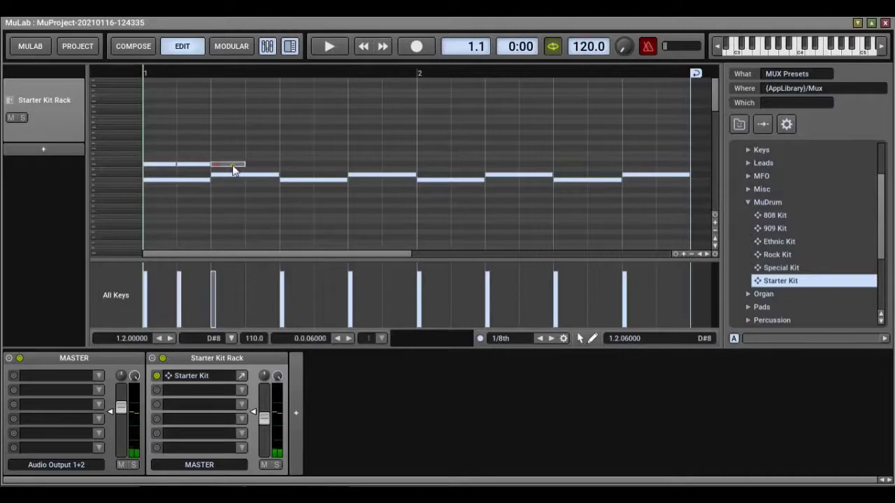
pyautogui.click(266, 166)
pyautogui.click(303, 165)
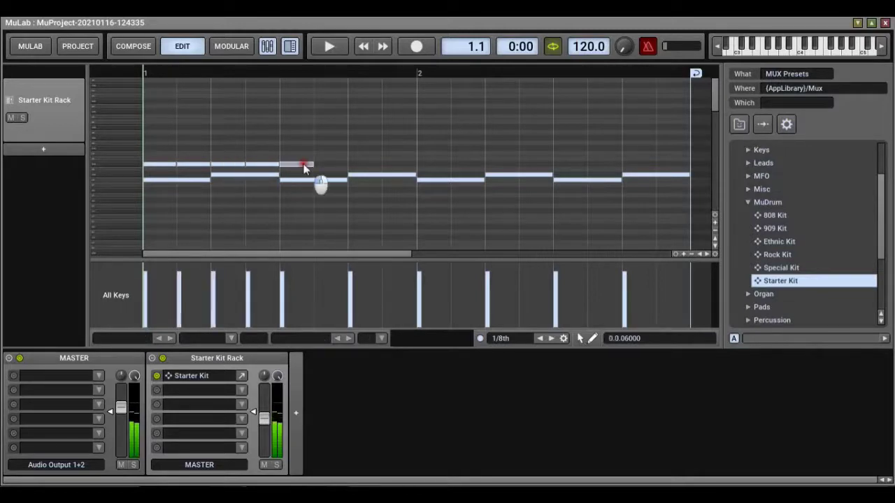
pyautogui.click(329, 165)
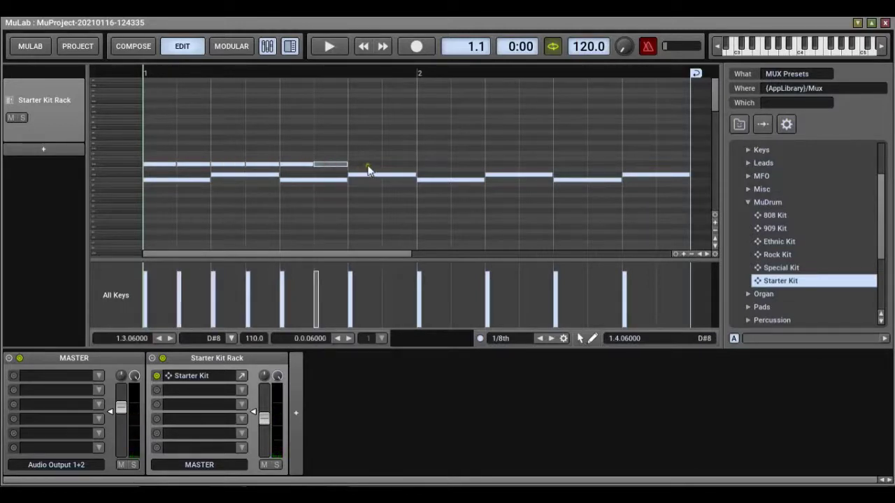
pyautogui.click(371, 165)
pyautogui.click(412, 166)
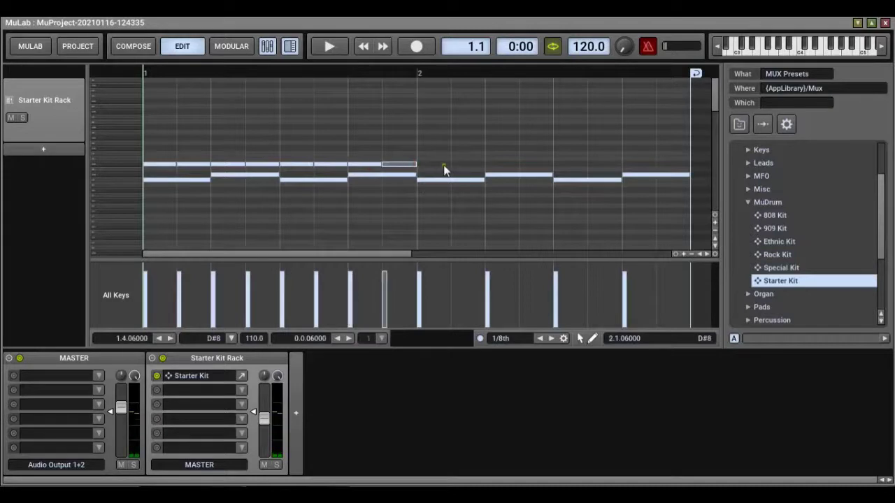
# - Enter eight D#8 eighth notes across bar 2
pyautogui.click(442, 164)
pyautogui.click(472, 165)
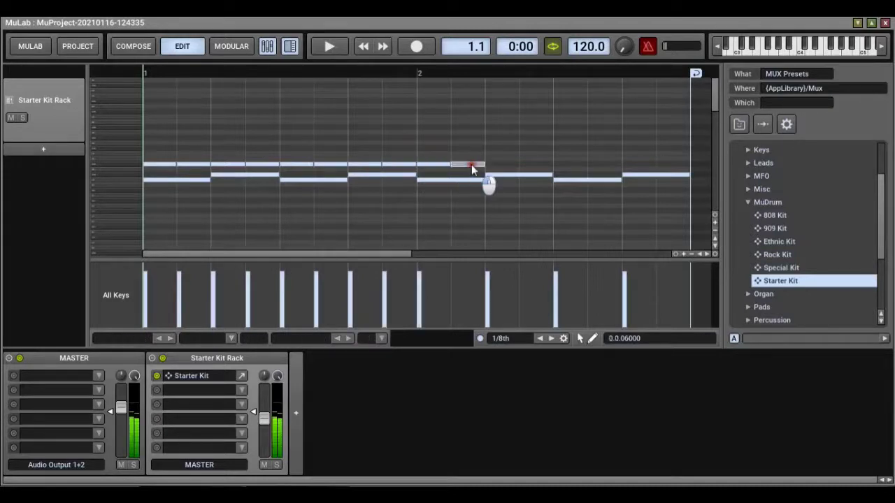
pyautogui.click(507, 165)
pyautogui.click(535, 165)
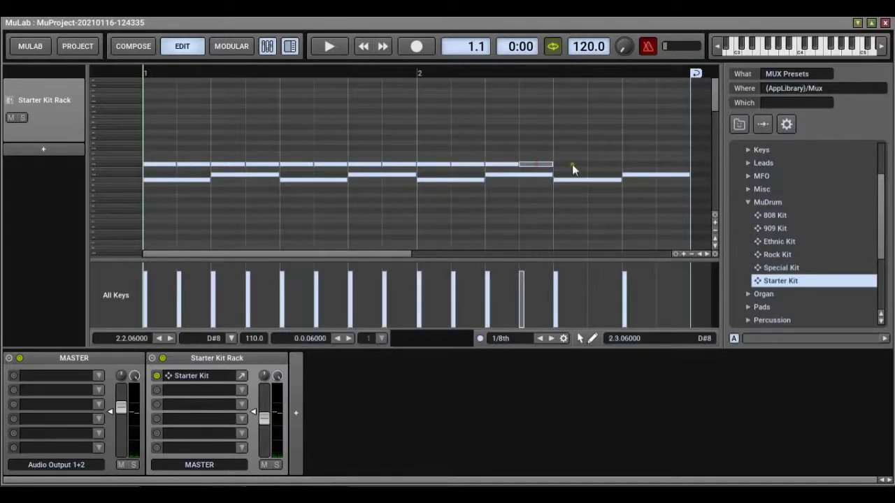
pyautogui.click(572, 164)
pyautogui.click(609, 164)
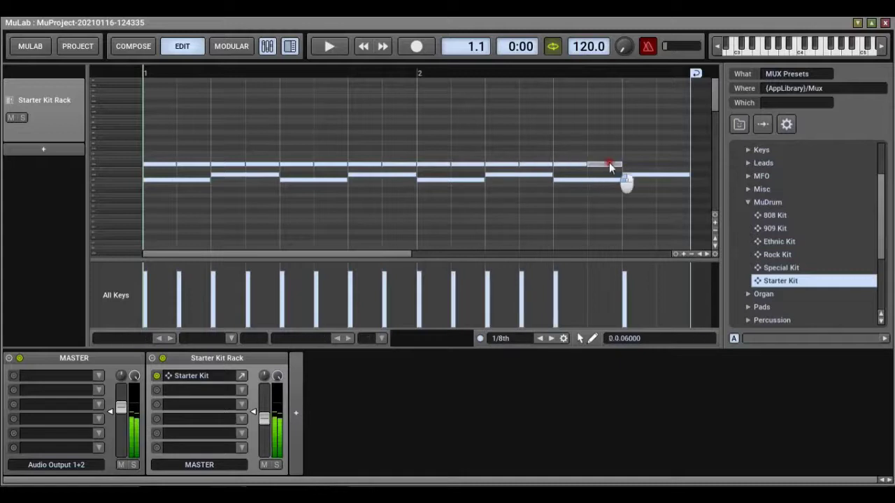
pyautogui.click(647, 166)
pyautogui.click(672, 165)
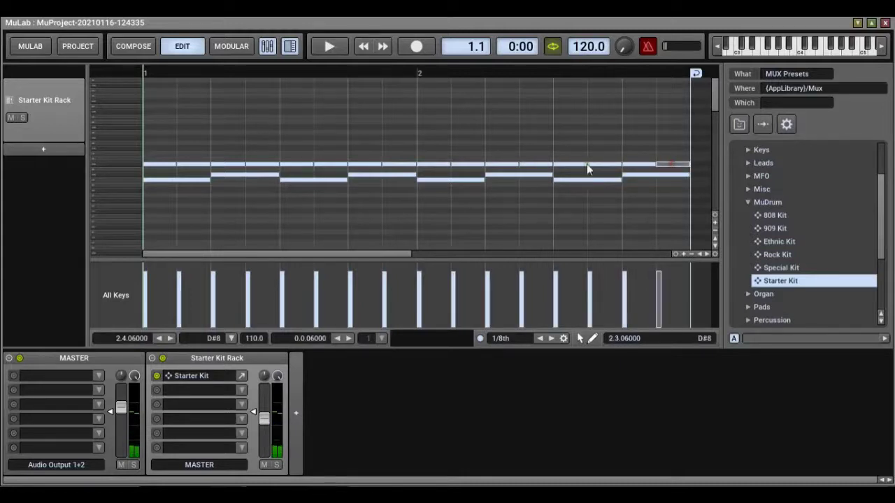
# - Play back the complete looped drum pattern with its eighth notes, and stop it
pyautogui.click(331, 109)
pyautogui.click(329, 47)
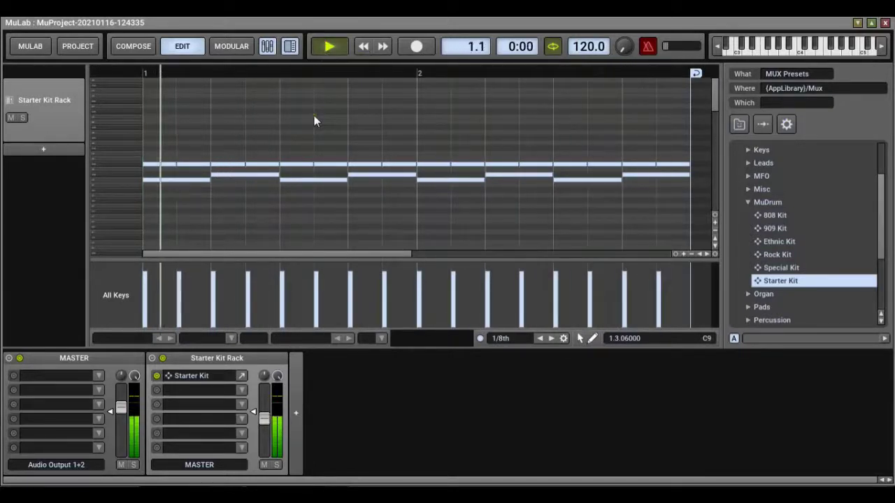
pyautogui.click(329, 46)
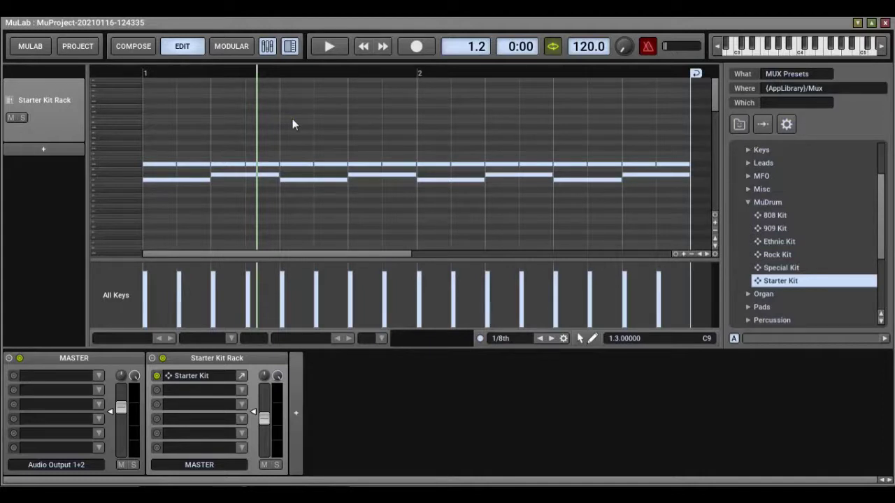
# - Return to the composition view and add the Lana XIV preset from the MFO category as a new track below the drums
pyautogui.click(134, 45)
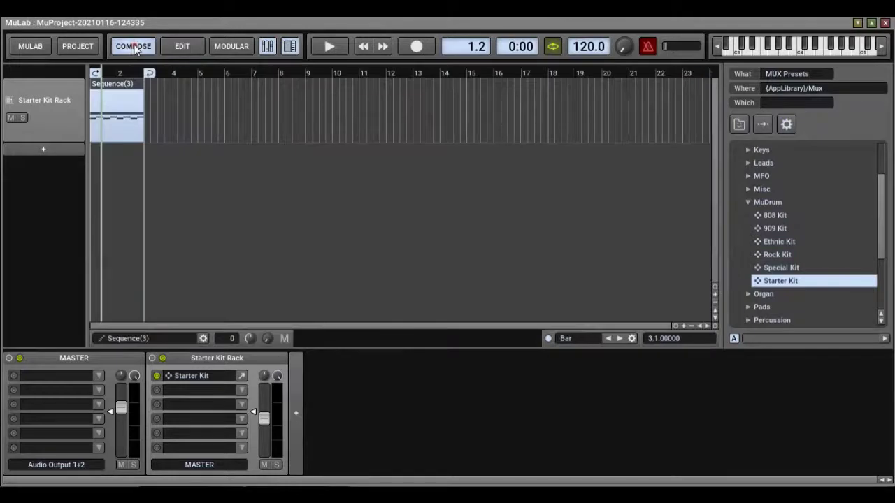
pyautogui.click(233, 203)
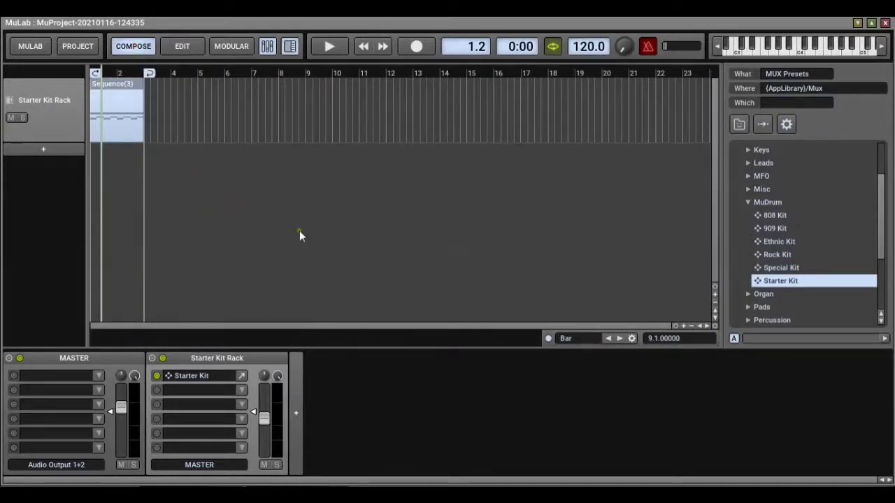
pyautogui.click(747, 202)
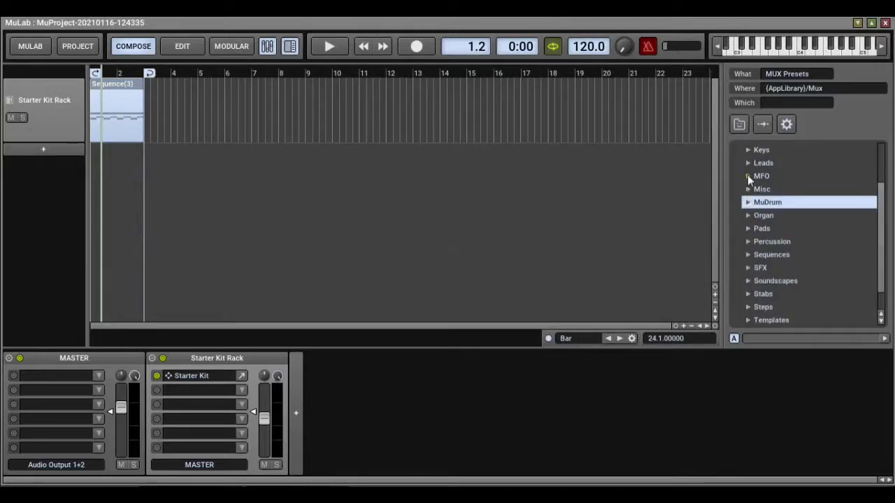
pyautogui.click(747, 175)
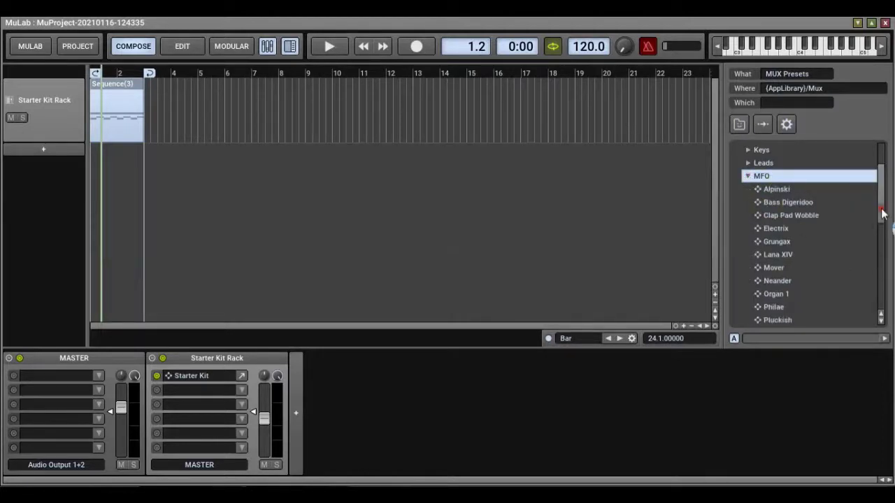
pyautogui.moveTo(882, 214)
pyautogui.mouseDown()
pyautogui.moveTo(881, 251)
pyautogui.moveTo(880, 209)
pyautogui.mouseUp()
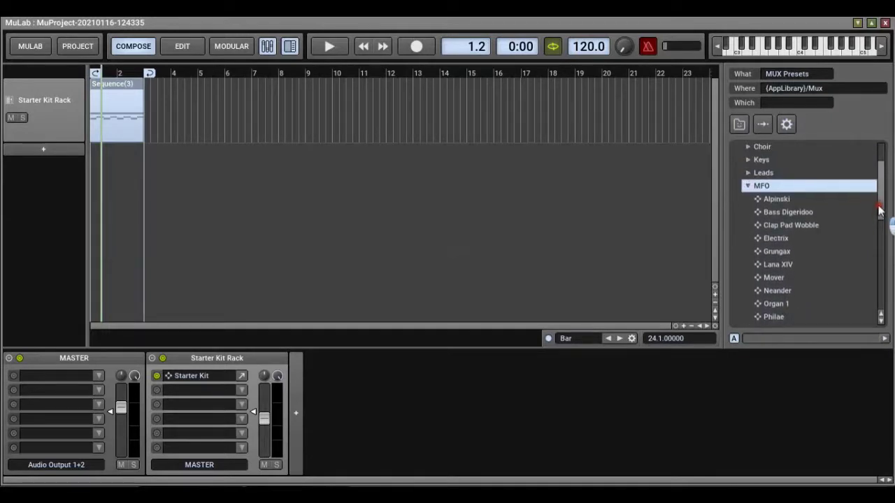
pyautogui.click(758, 265)
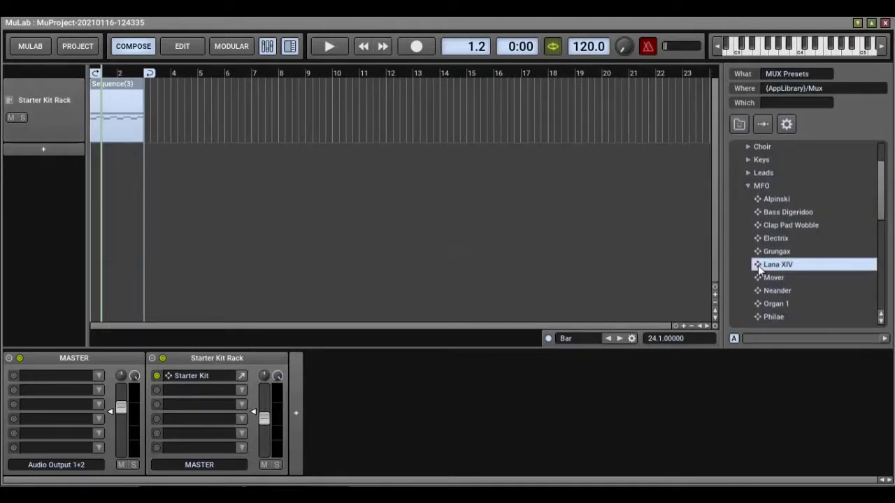
pyautogui.click(810, 53)
pyautogui.moveTo(800, 264); pyautogui.dragTo(34, 187)
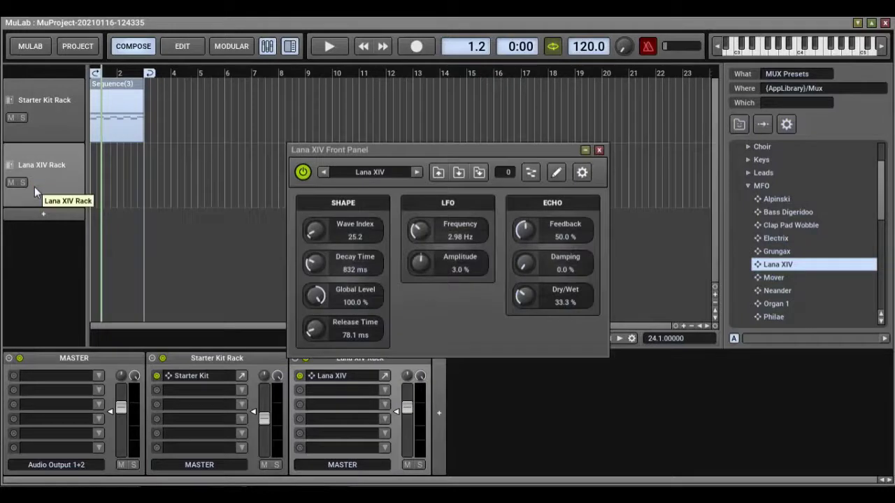
pyautogui.click(598, 150)
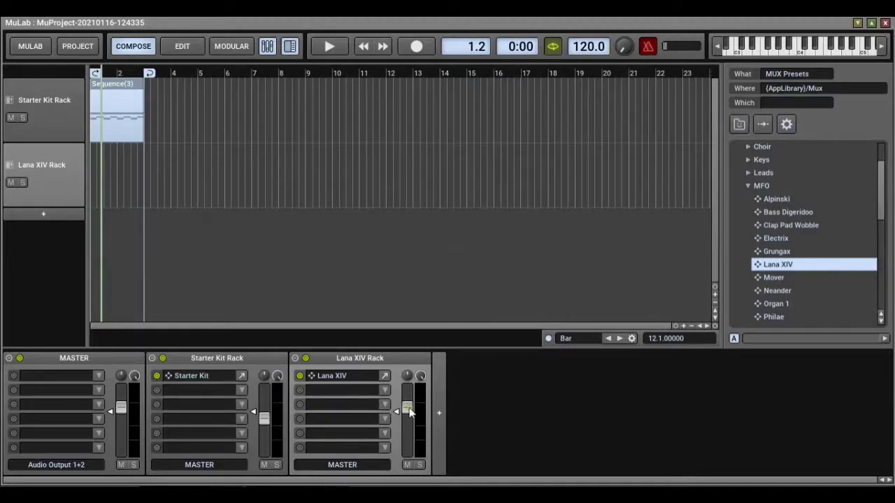
# - Lower the Lana XIV Rack's volume slightly and create a two-bar sequence on its track, opened in the note editor
pyautogui.moveTo(407, 409); pyautogui.dragTo(411, 423)
pyautogui.doubleClick(120, 176)
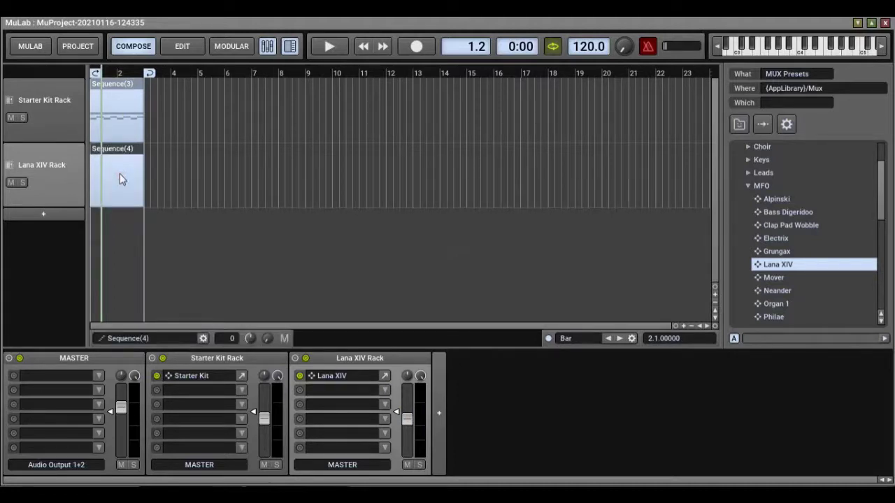
pyautogui.click(182, 47)
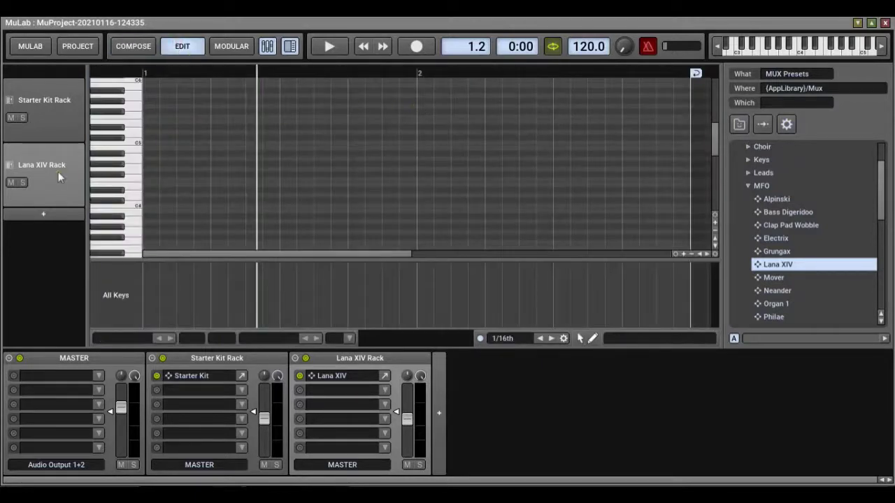
# - Audition a few Lana XIV piano keys and set the note editor's snap grid to Beat
pyautogui.click(129, 200)
pyautogui.click(132, 161)
pyautogui.click(132, 139)
pyautogui.click(540, 339)
pyautogui.click(540, 339)
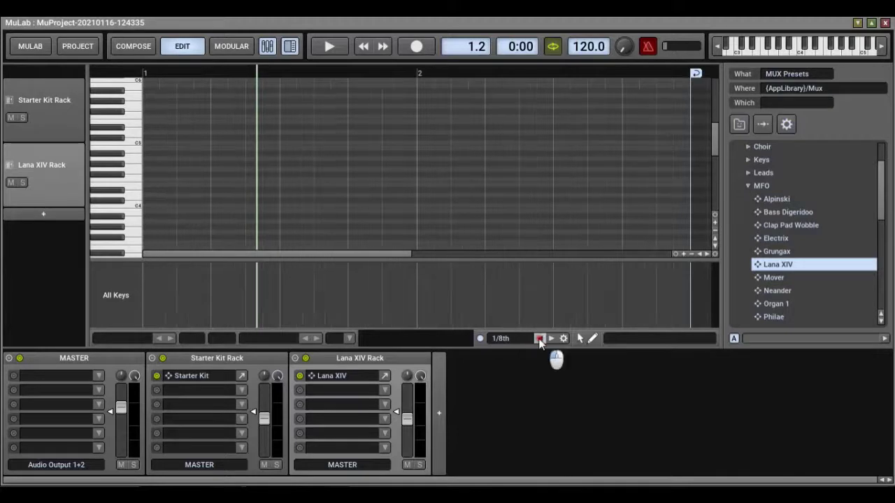
pyautogui.click(539, 339)
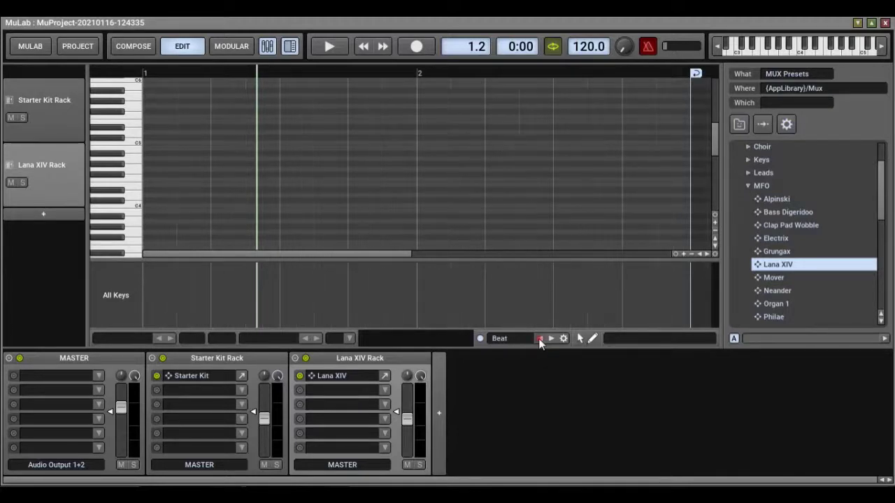
# - Enter an A3 note at the start of bar 1 and extend it to three beats
pyautogui.click(133, 226)
pyautogui.click(138, 226)
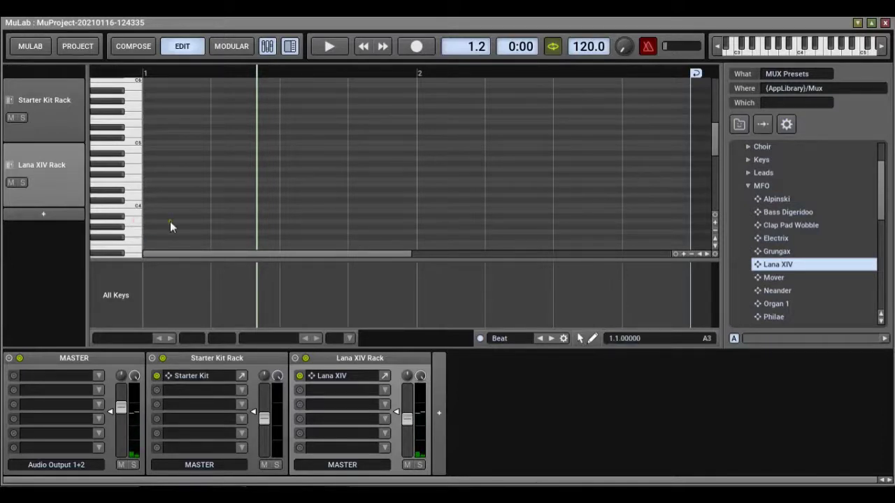
pyautogui.doubleClick(170, 223)
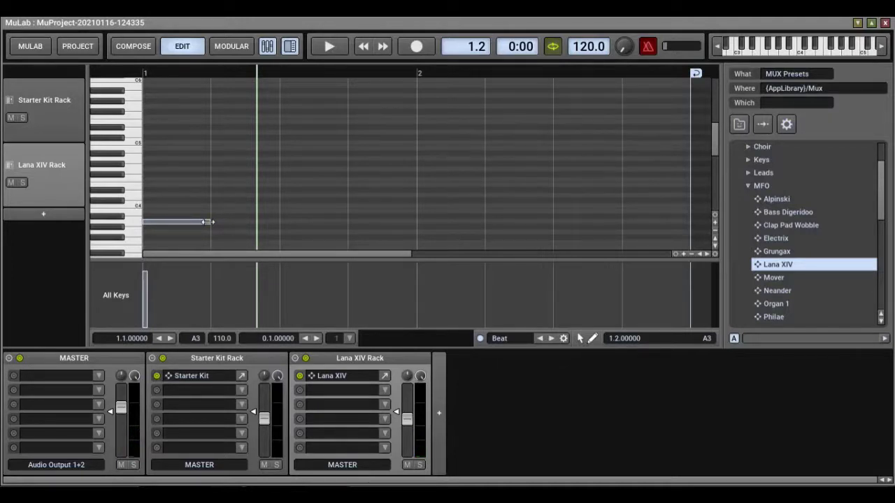
pyautogui.moveTo(208, 222); pyautogui.dragTo(336, 219)
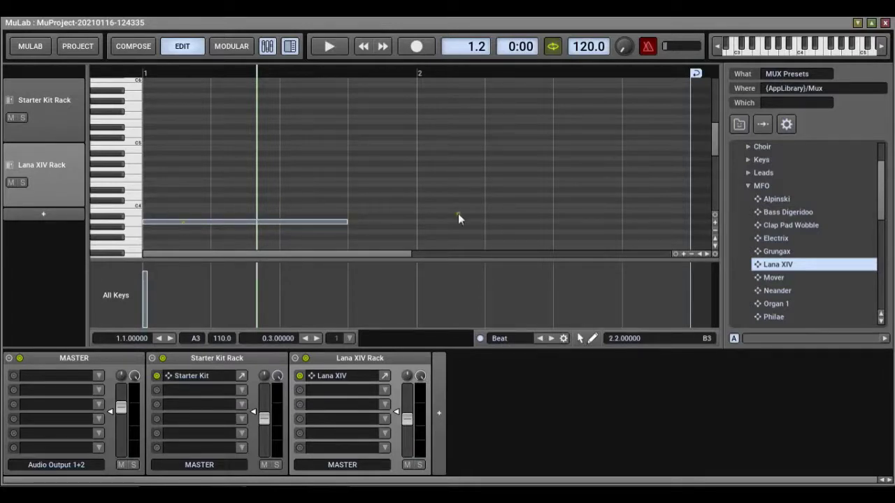
# - Enter a G3 note at the start of bar 2 and extend it to three beats
pyautogui.click(138, 238)
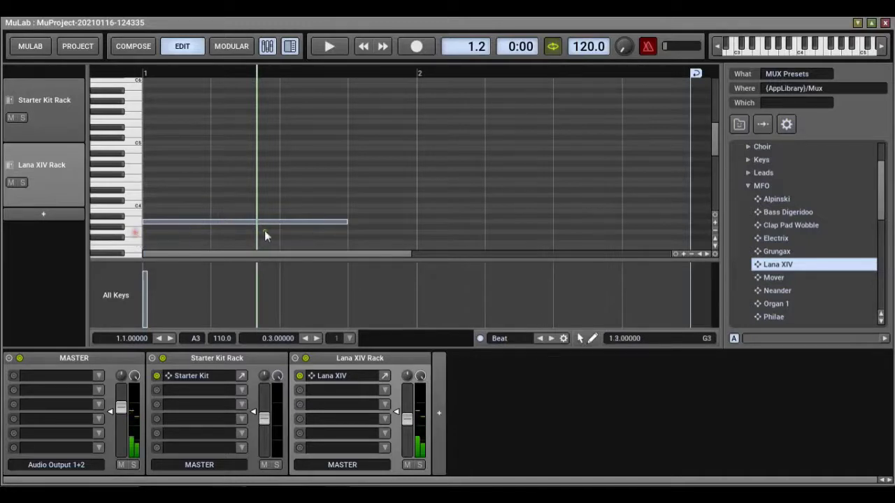
pyautogui.doubleClick(436, 233)
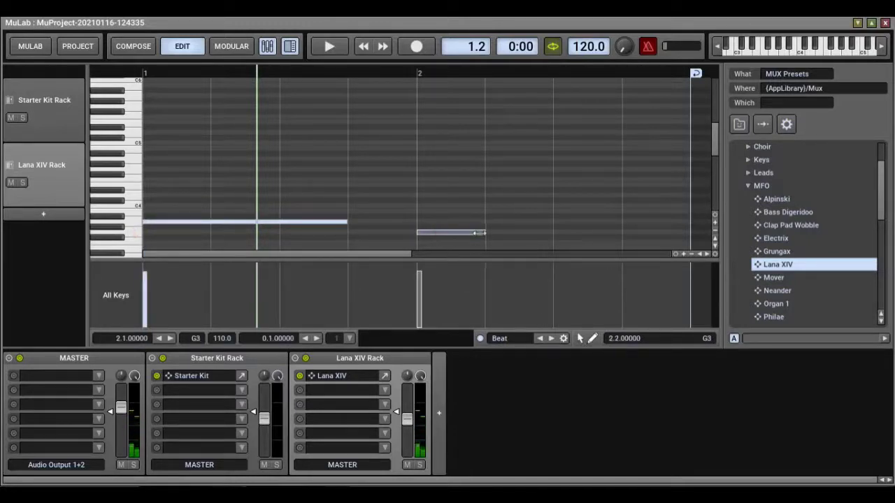
pyautogui.moveTo(483, 233); pyautogui.dragTo(606, 237)
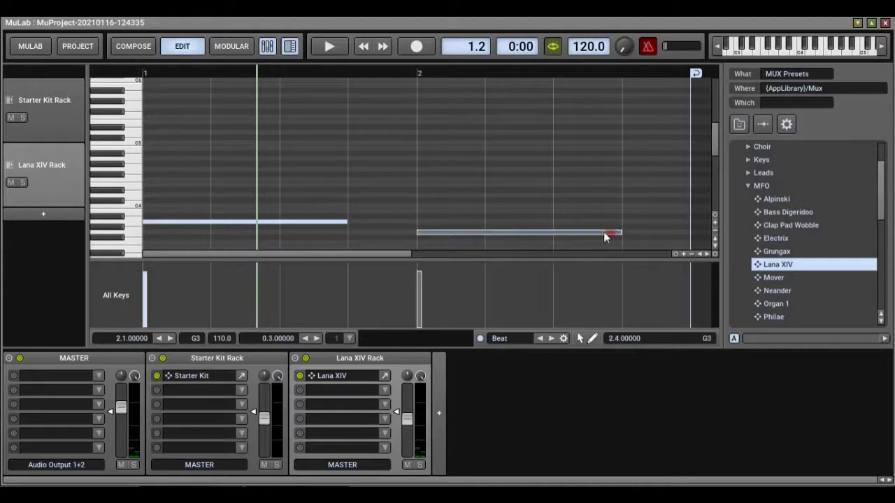
# - Play the two-bar loop to hear the drum beat and Lana XIV notes together, stop it and rewind to the start
pyautogui.click(545, 182)
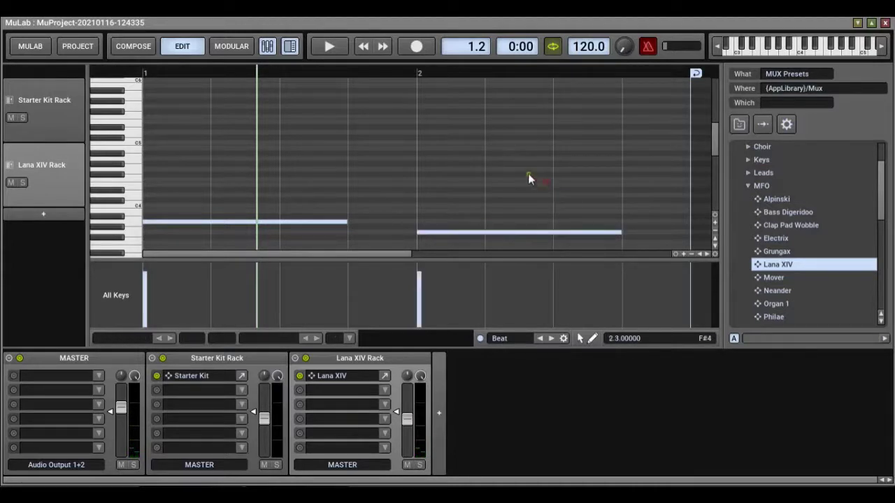
pyautogui.click(359, 49)
pyautogui.click(329, 49)
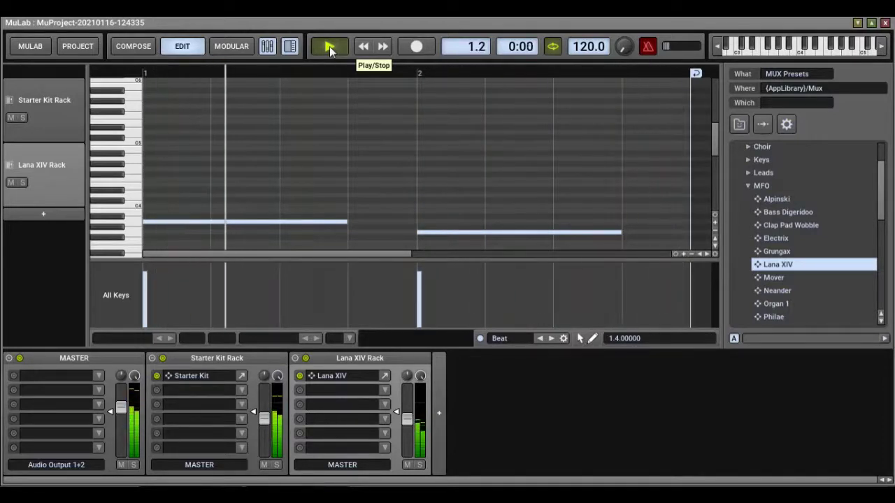
pyautogui.click(329, 46)
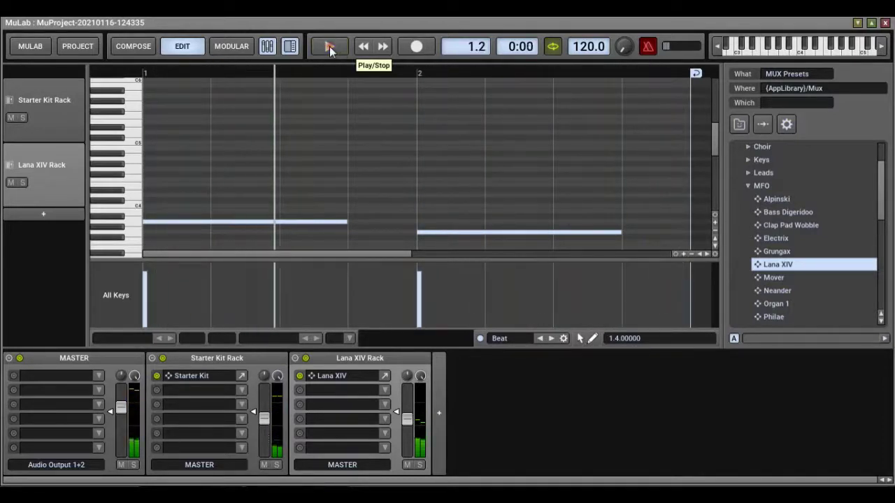
pyautogui.click(365, 47)
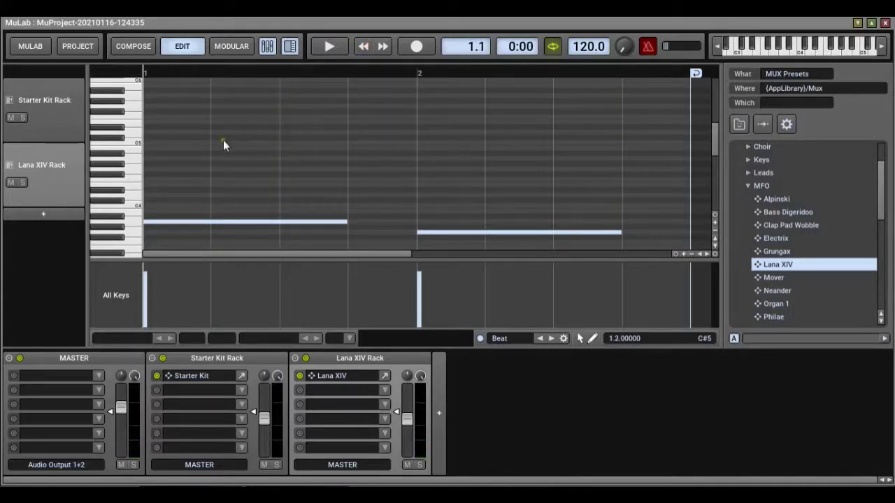
# - Return to the composition view showing both tracks and deselect the Lana XIV sequence
pyautogui.click(131, 47)
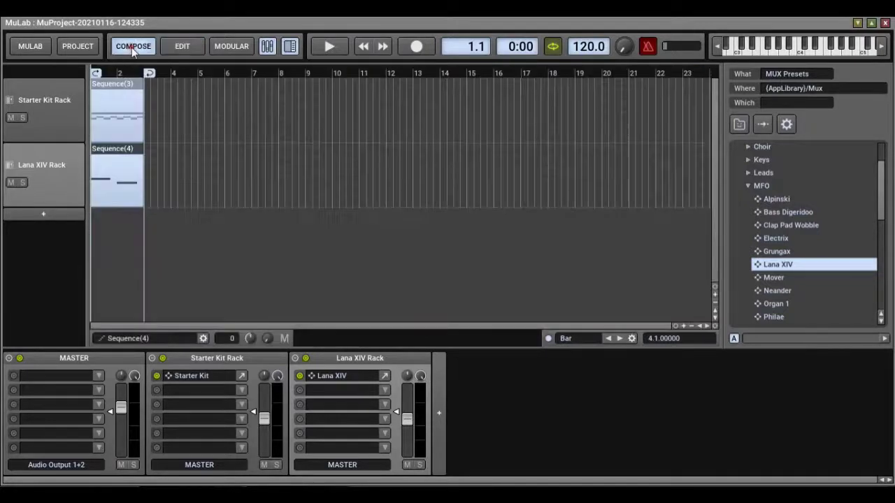
pyautogui.click(208, 185)
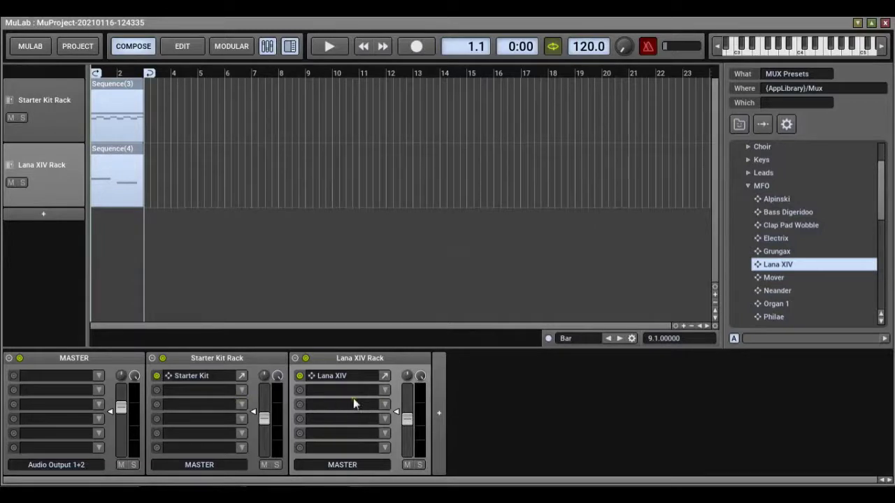